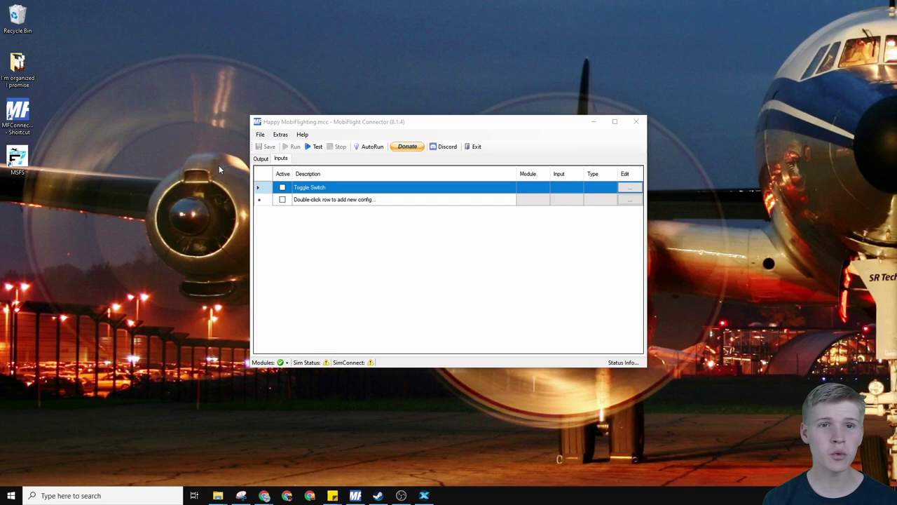
Add two button devices to the Thomas the Tank module in MobiFlight Modules settings
click(281, 134)
click(298, 148)
click(416, 129)
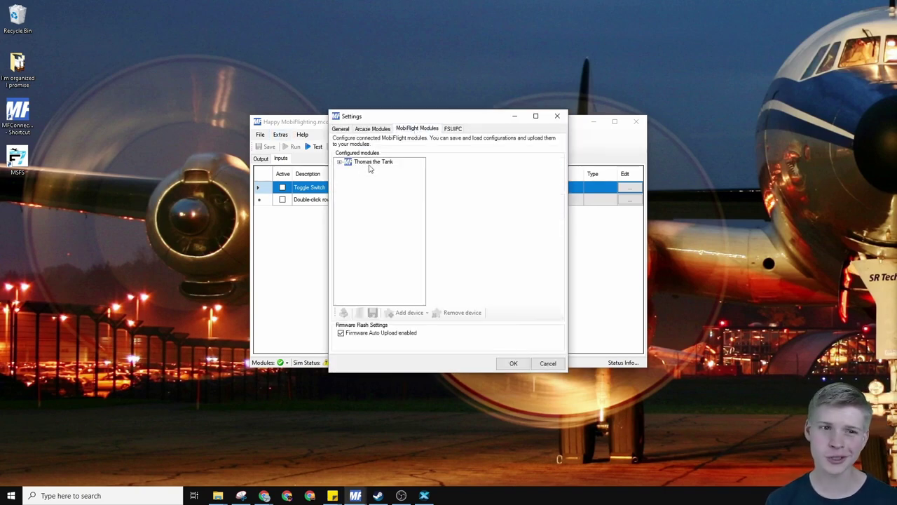
click(367, 163)
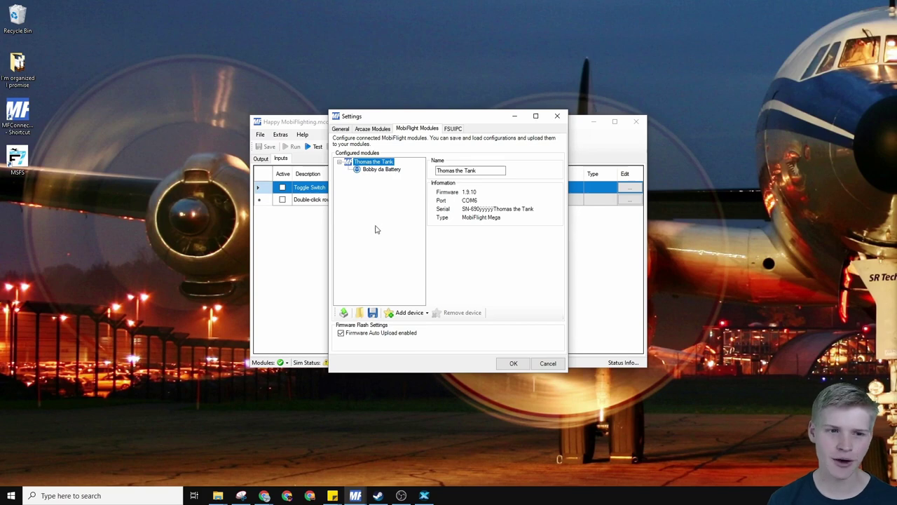
click(409, 312)
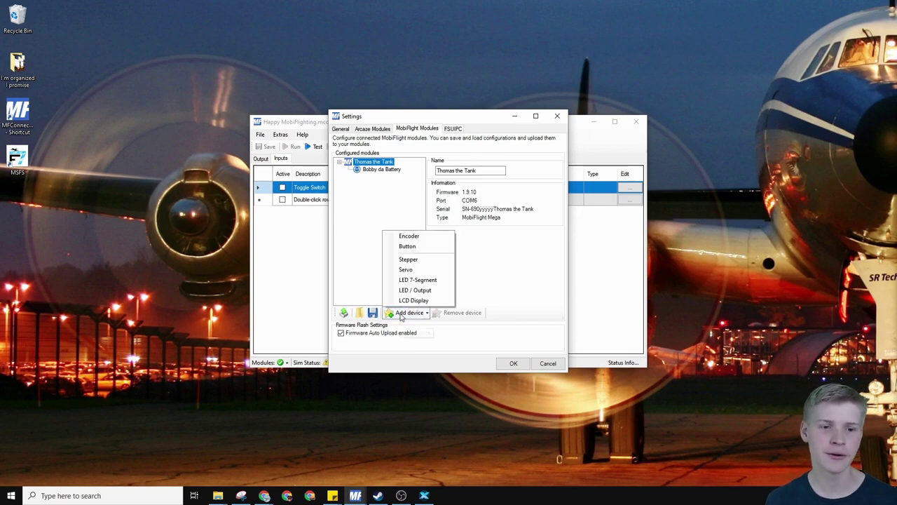
click(407, 246)
right_click(368, 190)
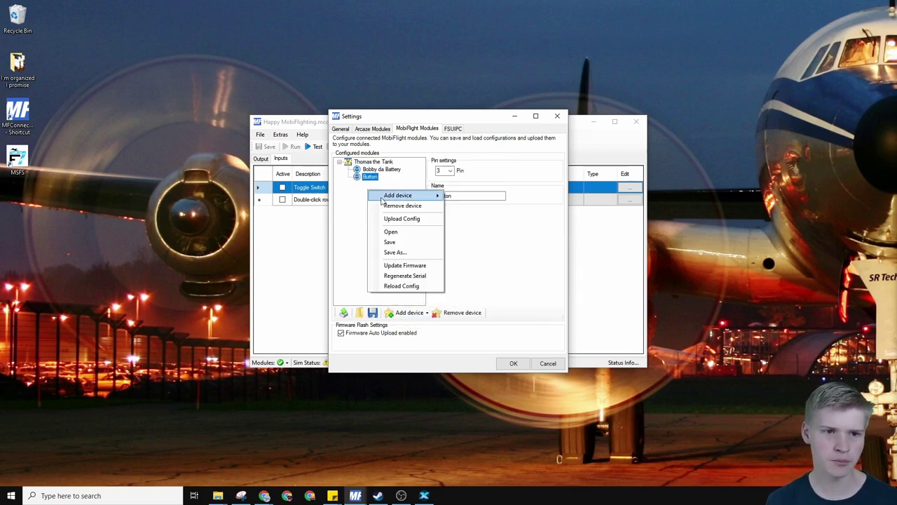
mouse_move(383, 199)
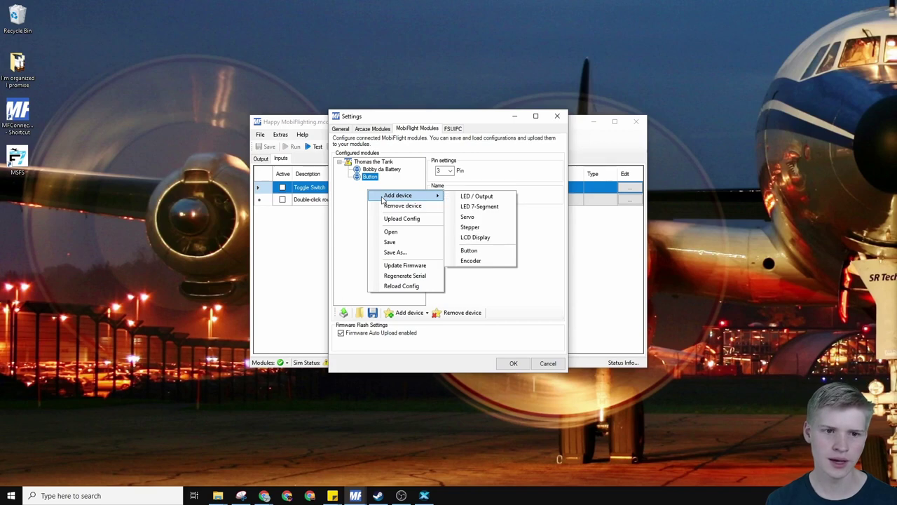
click(470, 250)
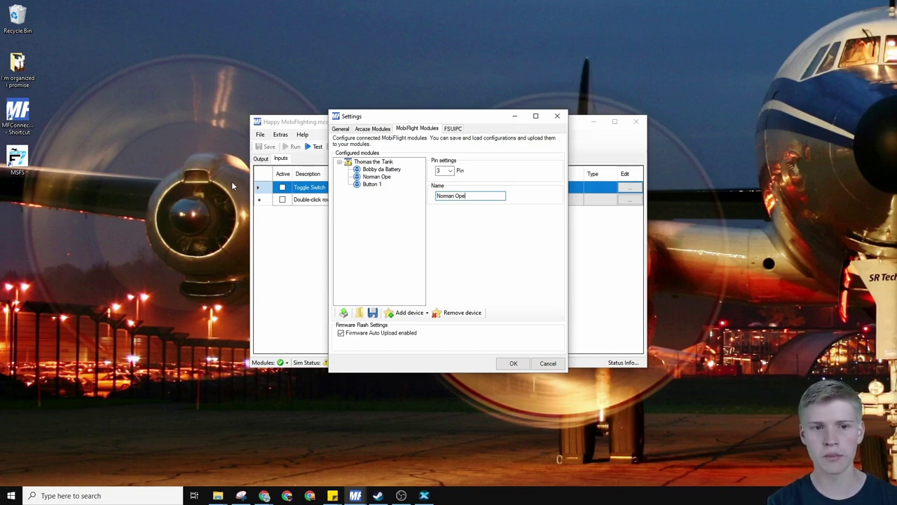
Name the buttons Norman Opeahn (pin 3) and Norman Clothes (pin 4), then upload the configuration
key(BackSpace)
text(ahn)
double_click(456, 196)
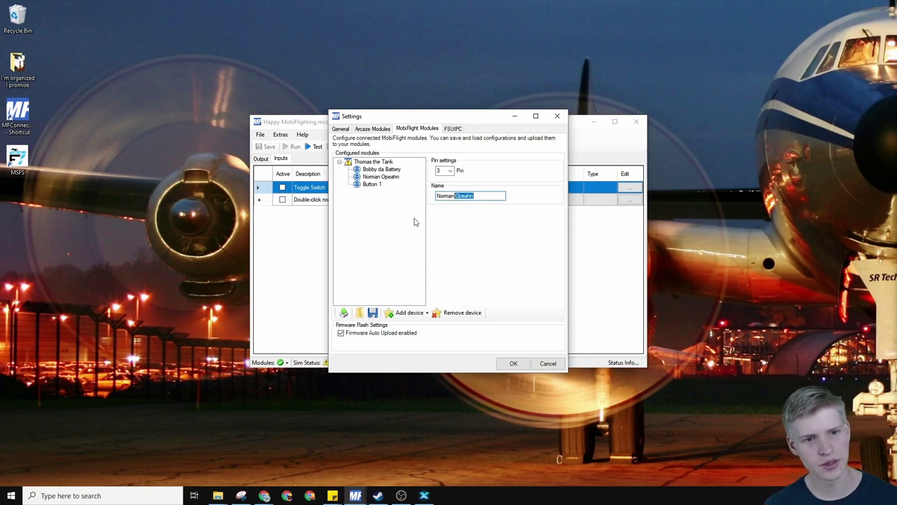
click(371, 184)
key(Tab)
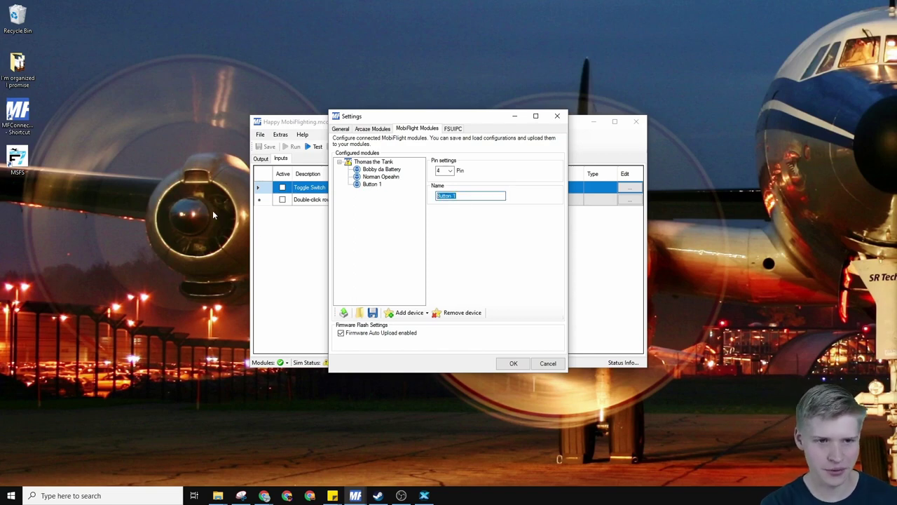
key(BackSpace)
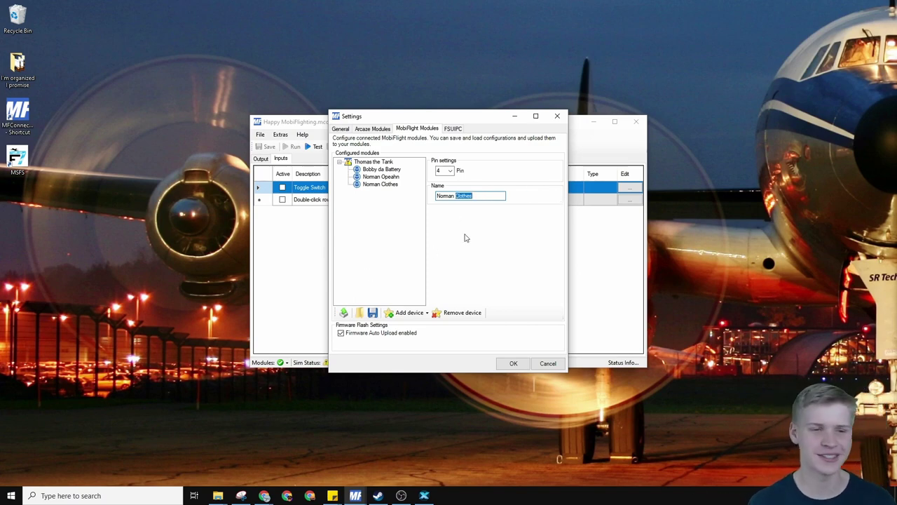
click(403, 196)
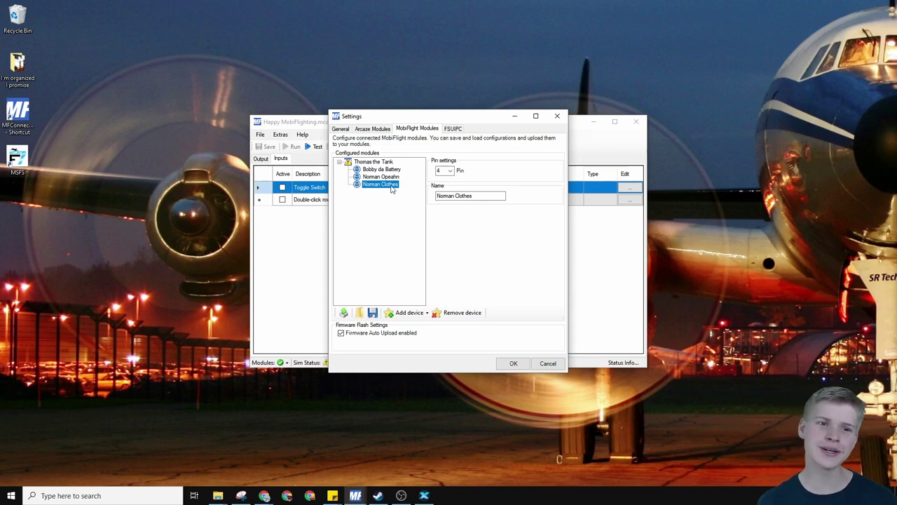
click(384, 177)
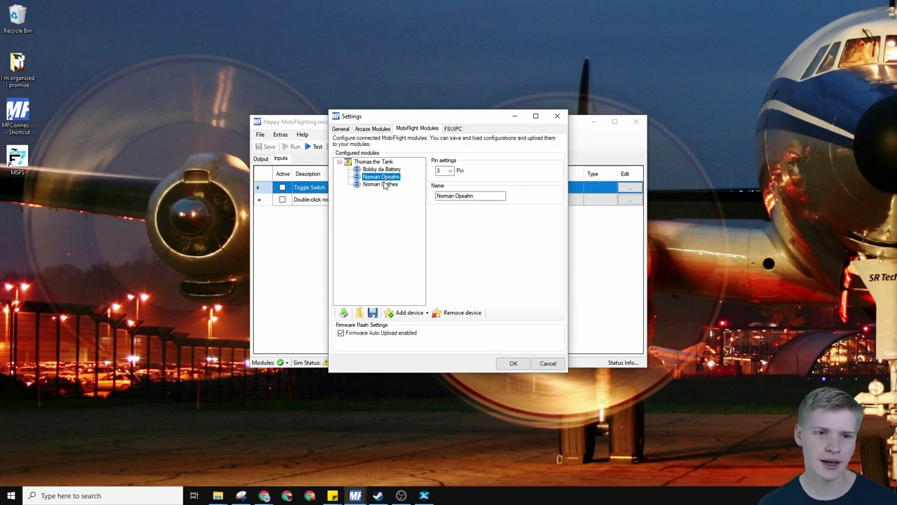
click(453, 197)
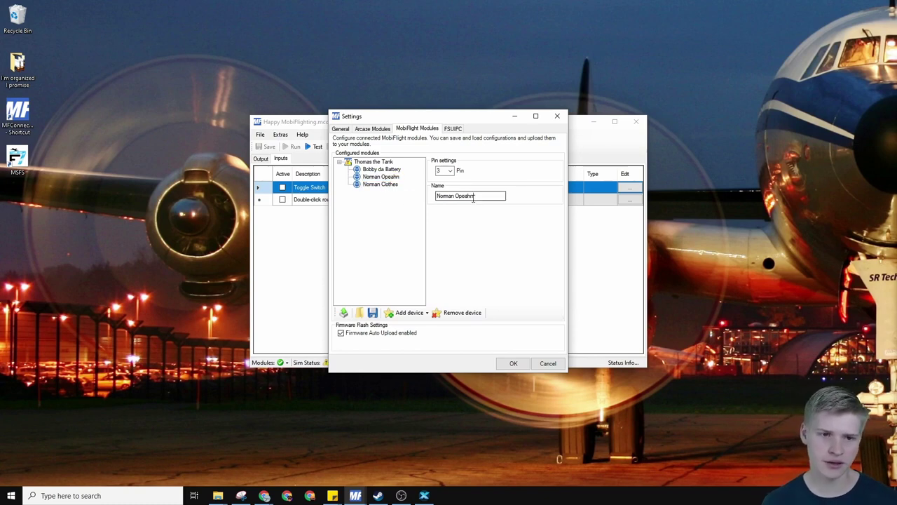
key(ctrl+a)
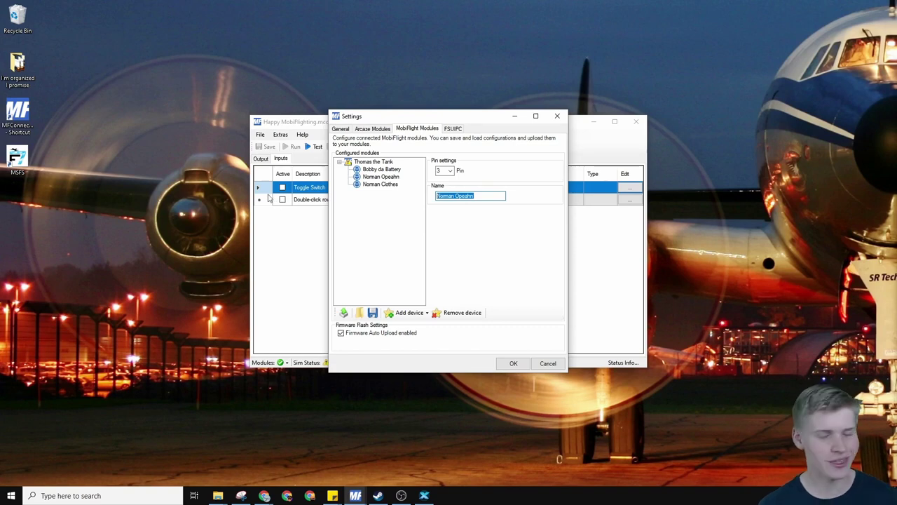
click(343, 313)
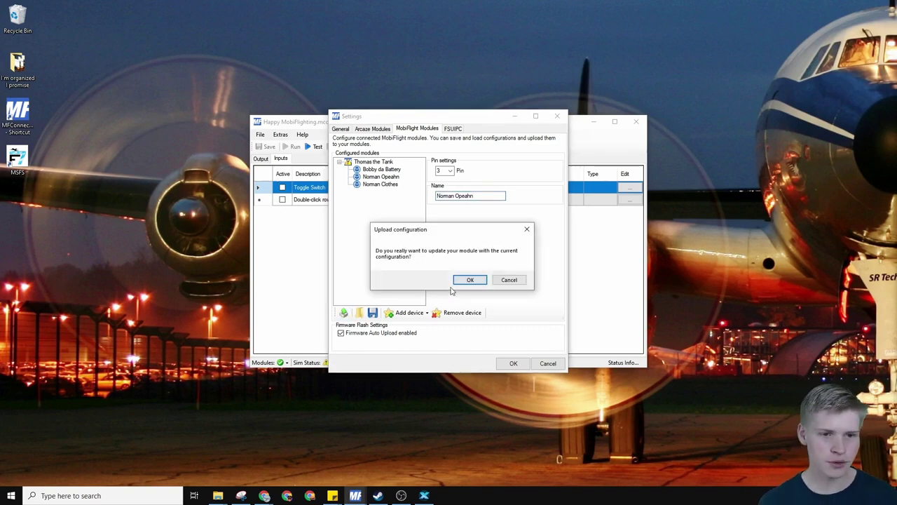
click(466, 279)
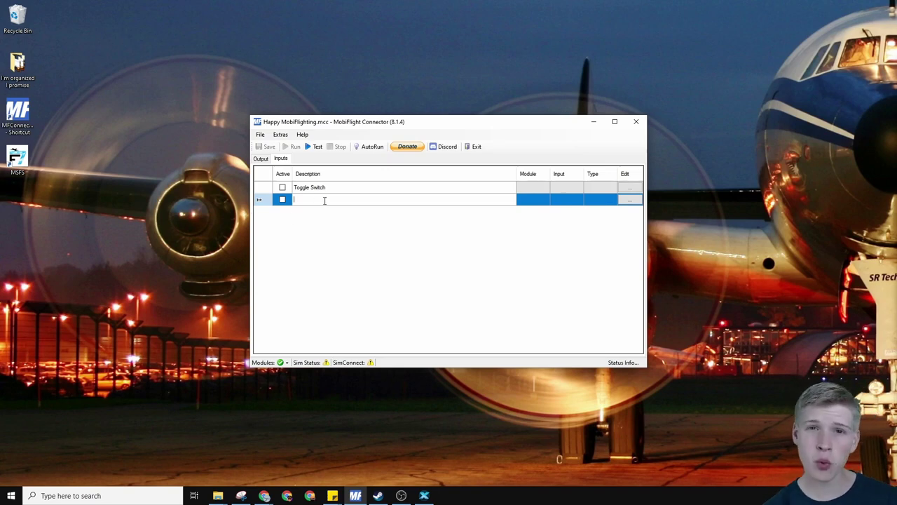
Name the new input row 'NO (When Micro pushed)' and deactivate the Toggle Switch input
text(N)
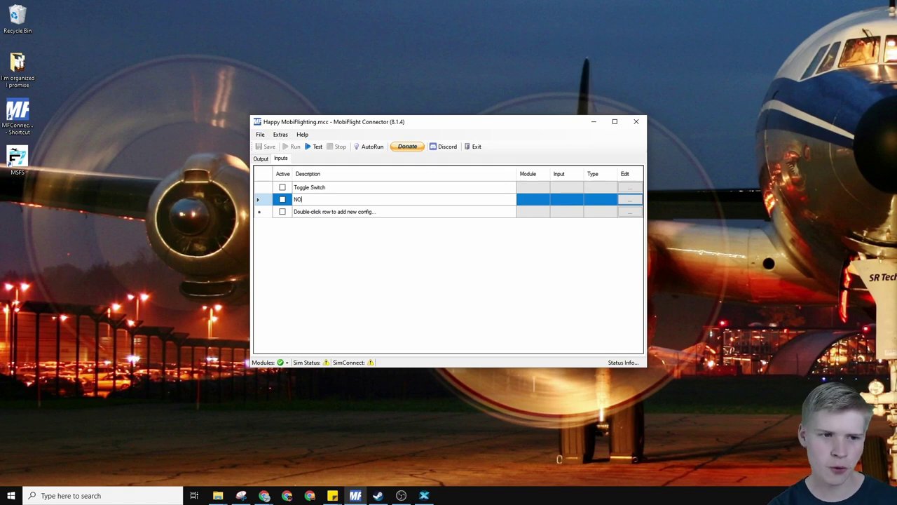
text(O)
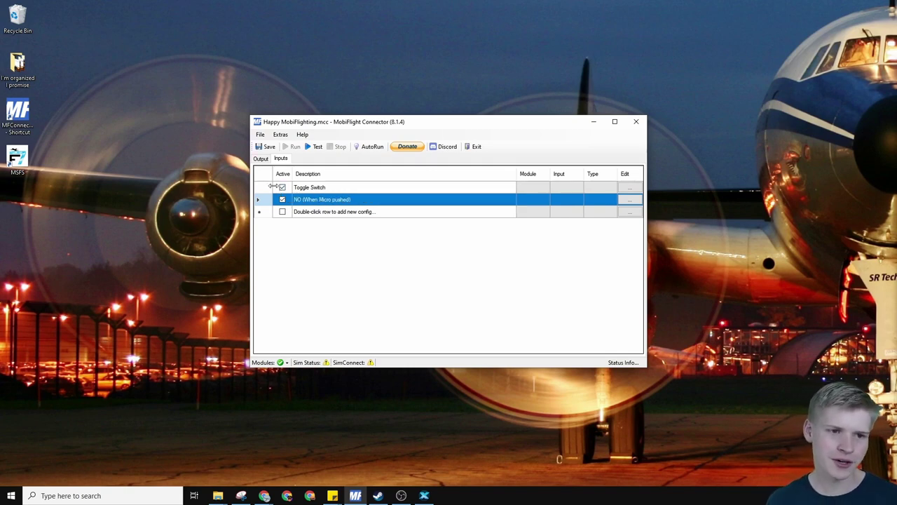
click(281, 188)
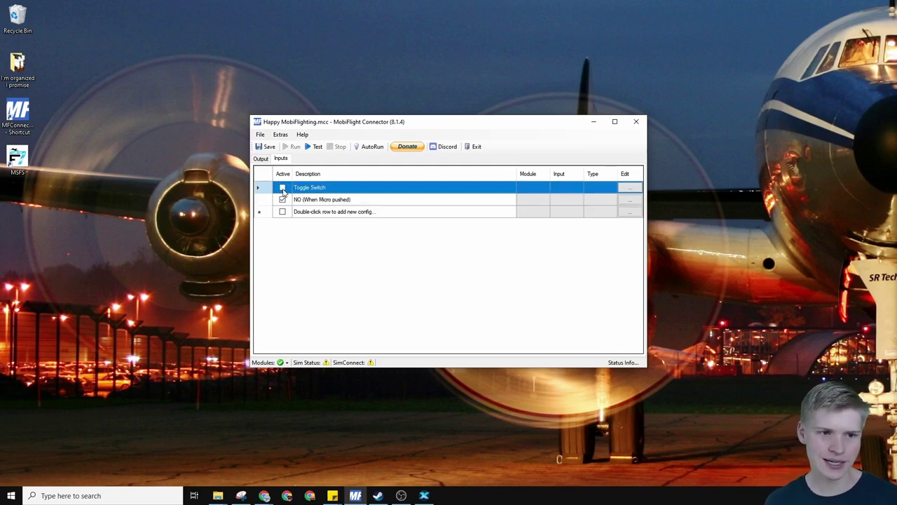
click(381, 200)
Set the NO input to use Thomas the Tank's Norman Opeahn with an FSUIPC Offset press action
click(631, 199)
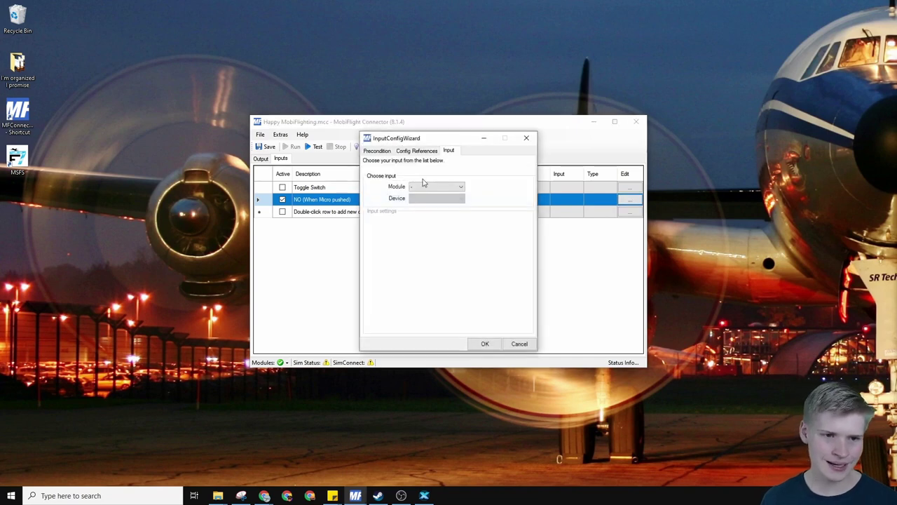
click(433, 186)
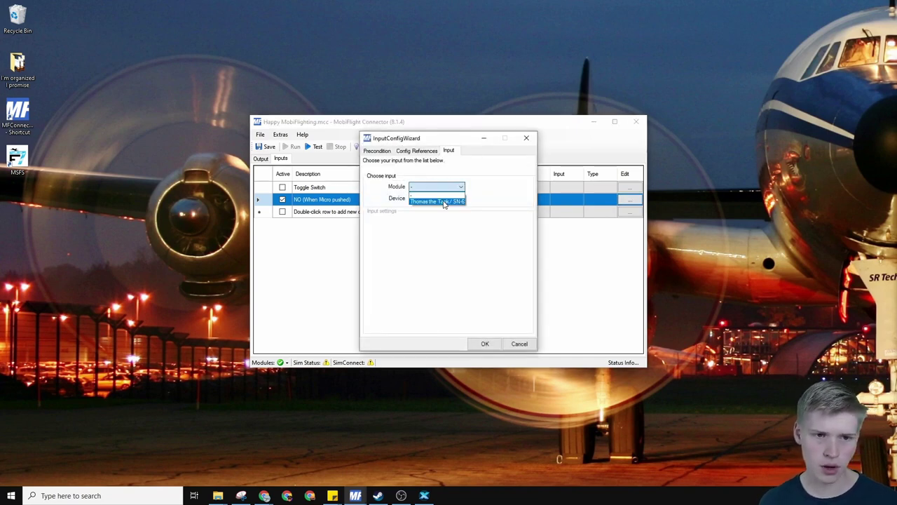
click(441, 199)
click(441, 199)
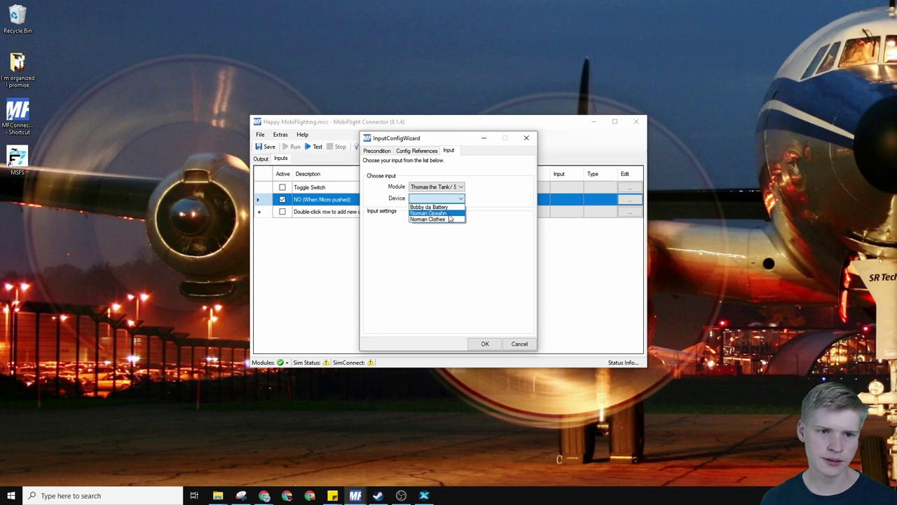
click(449, 213)
click(443, 232)
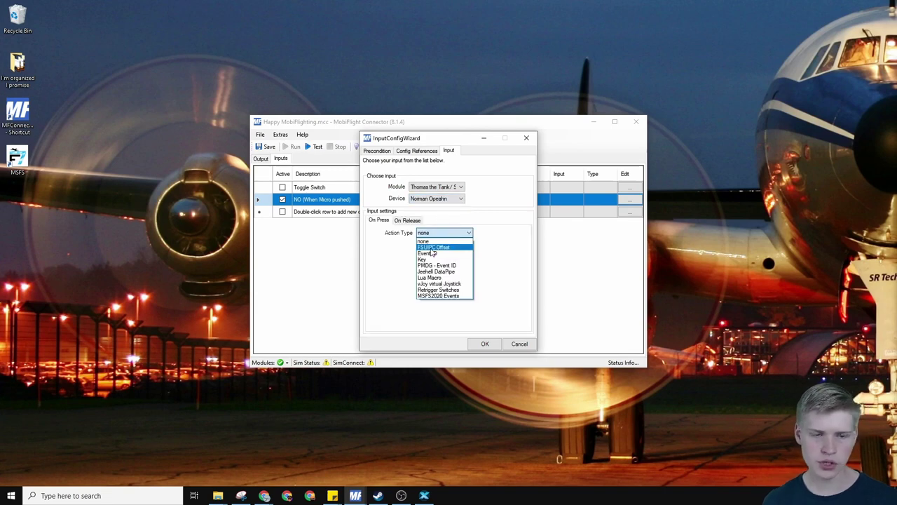
click(433, 250)
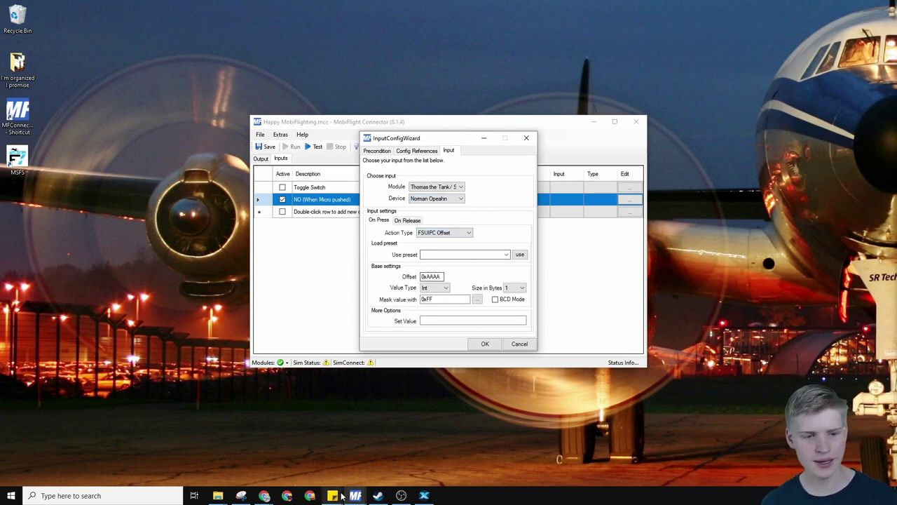
Open the XPUIPC Offsets PDF in Chrome
mouse_move(262, 493)
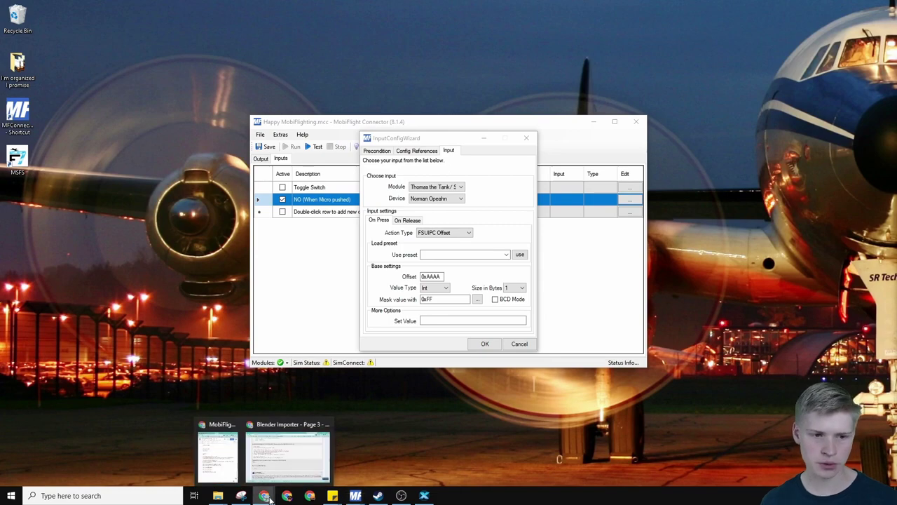
click(218, 457)
double_click(148, 128)
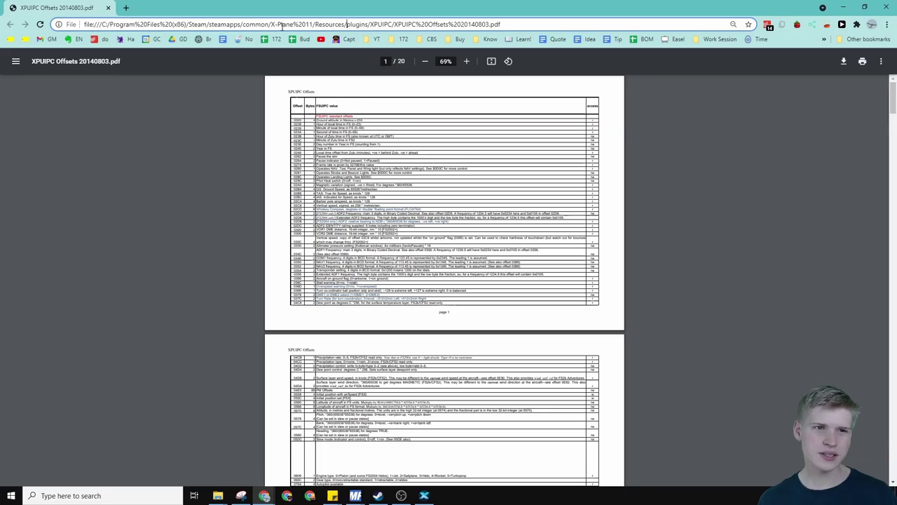
drag(270, 23, 466, 24)
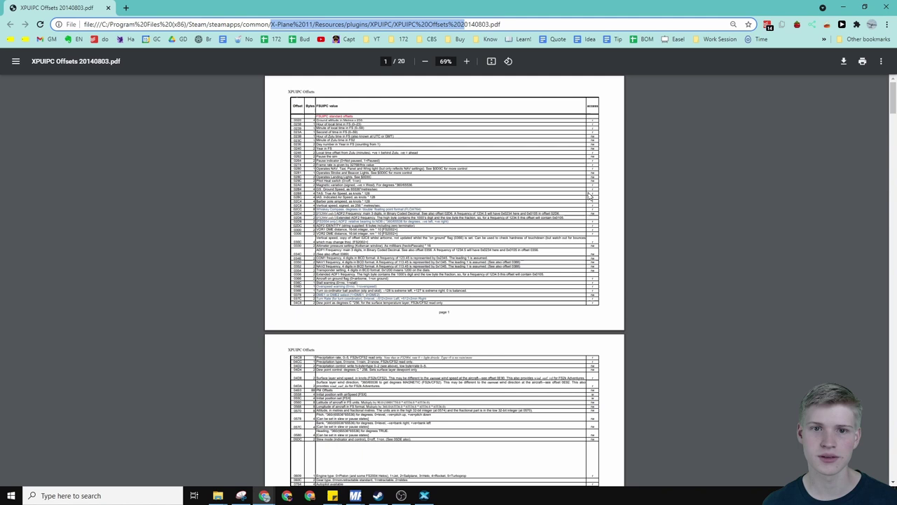
click(593, 152)
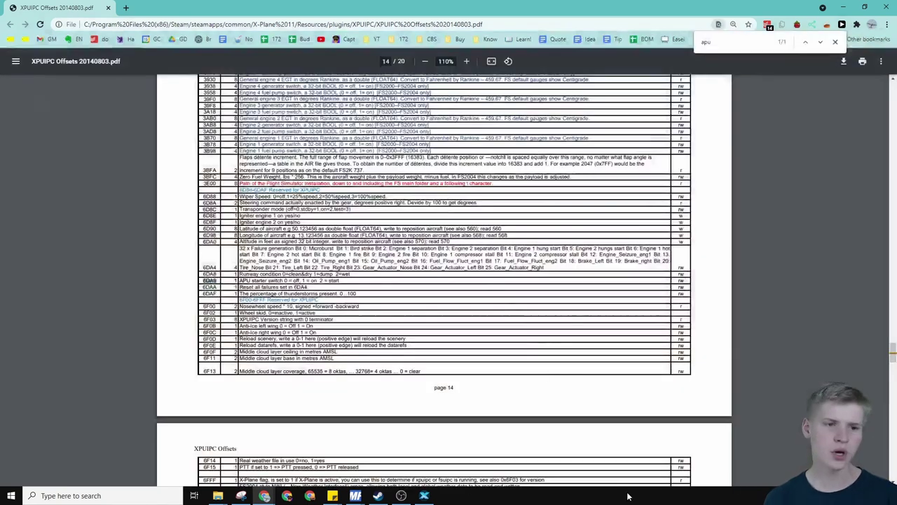
Search the PDF for 'parking' and step to the 0BC8 Parking brake entry (32767=on)
key(ctrl+f)
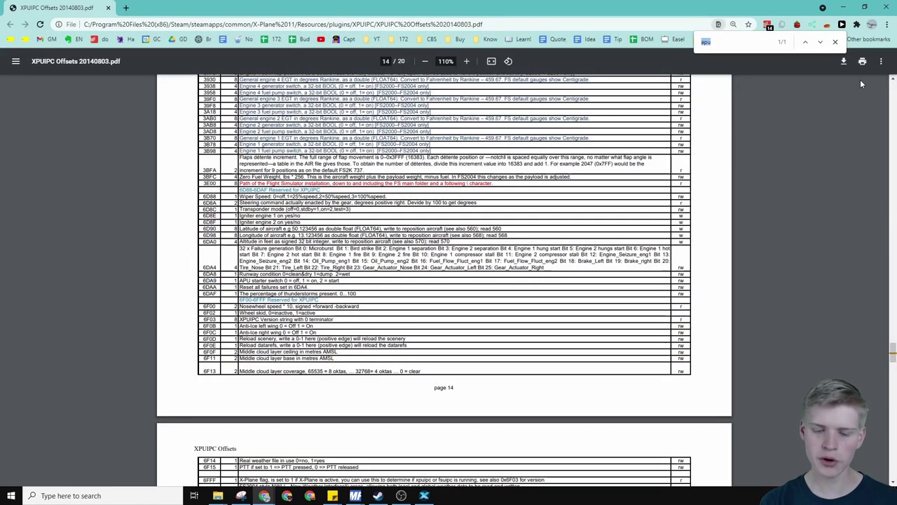
text(parking)
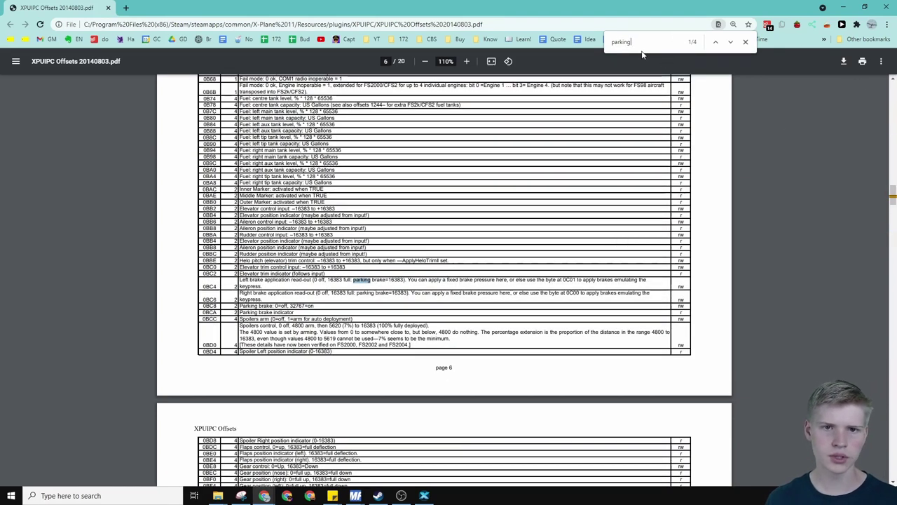
drag(243, 279, 652, 294)
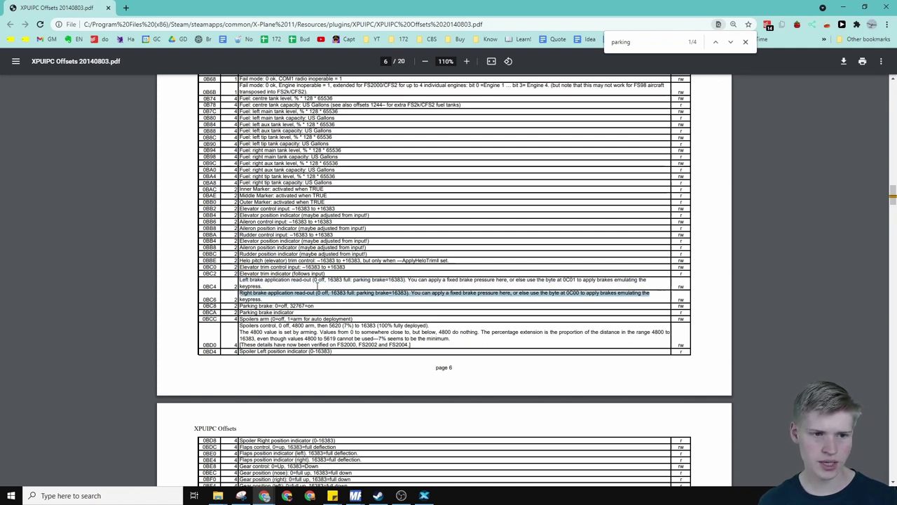
click(732, 42)
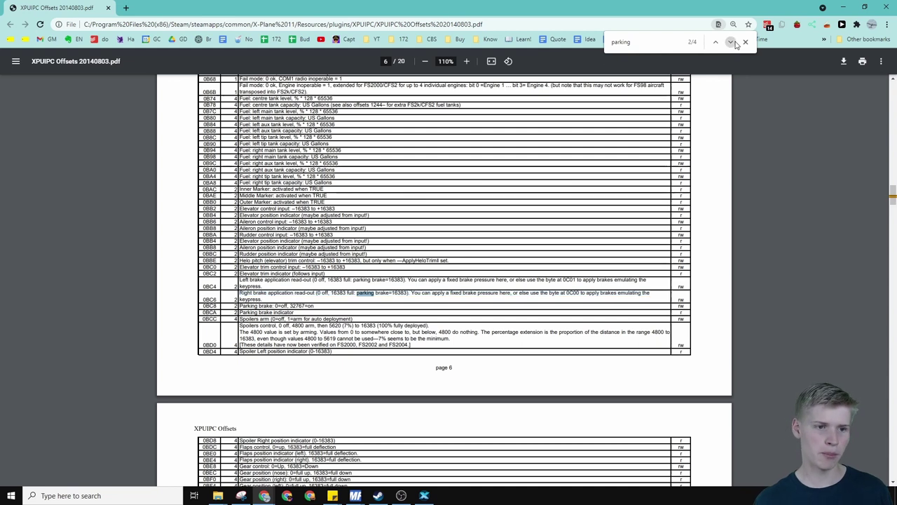
click(732, 42)
click(733, 44)
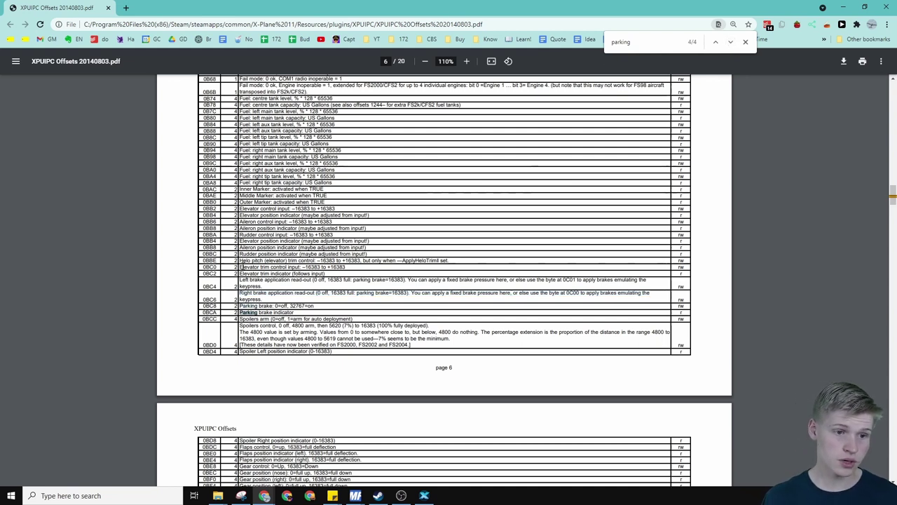
click(202, 308)
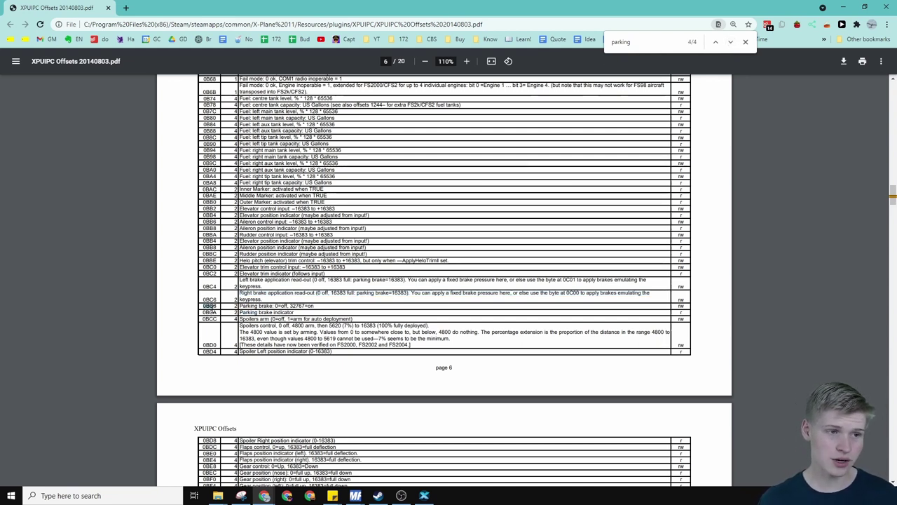
Set the NO press action to write value 0 to offset 0x0BC8 with size 2 bytes
click(844, 7)
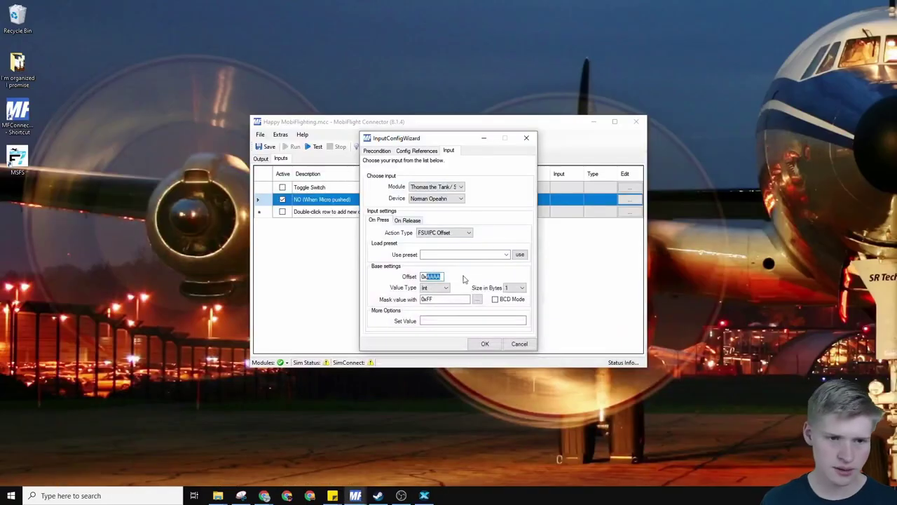
click(521, 288)
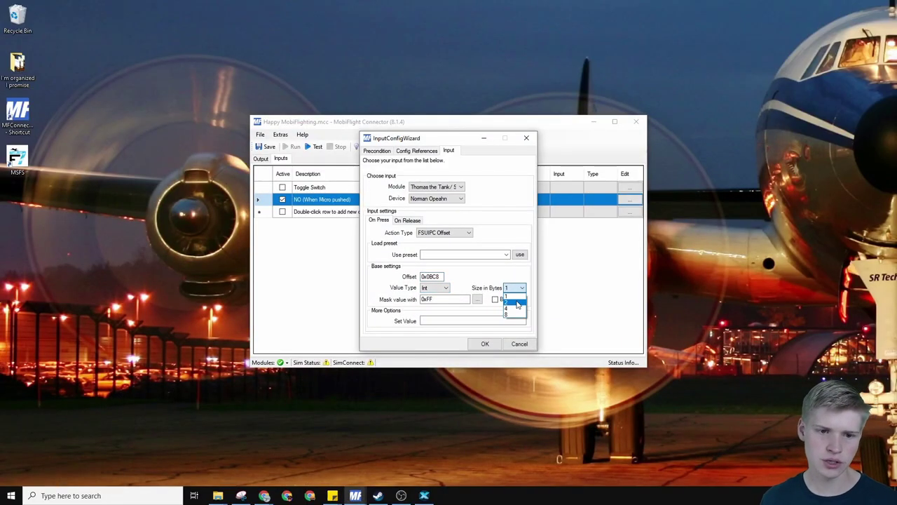
click(512, 302)
click(434, 321)
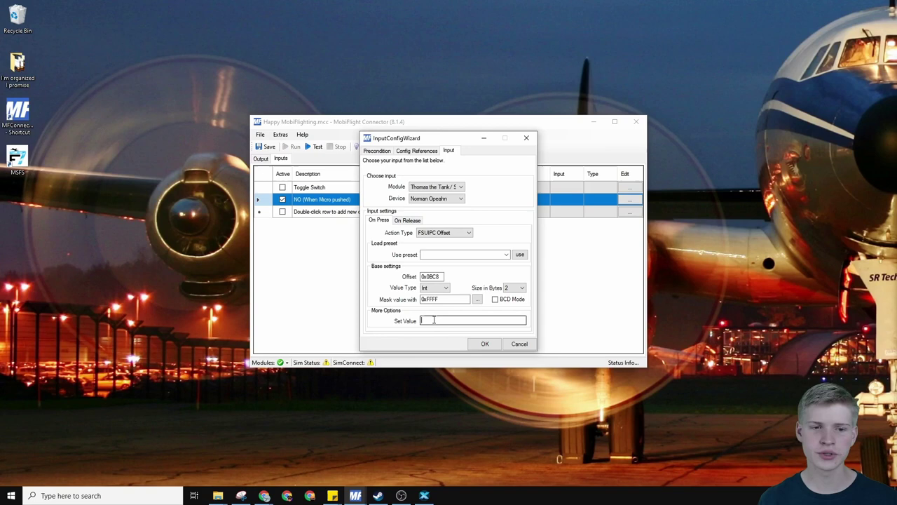
click(407, 220)
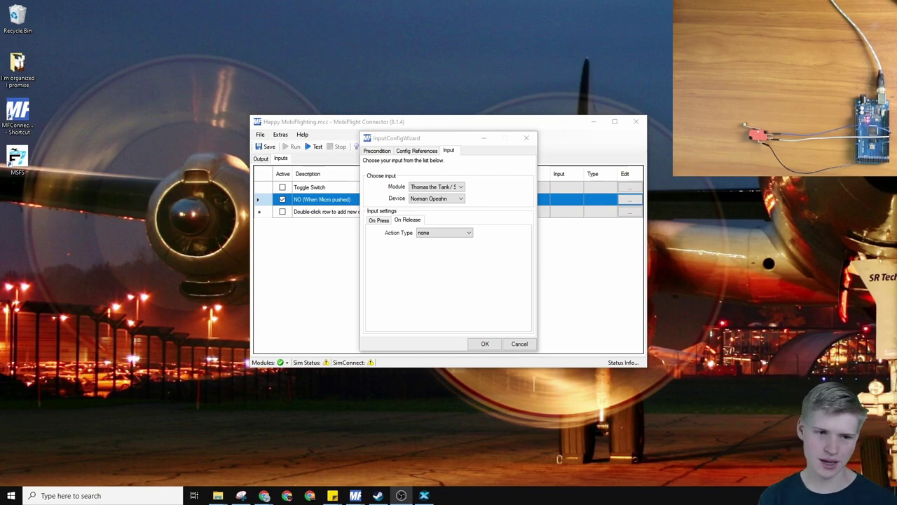
click(462, 235)
click(451, 238)
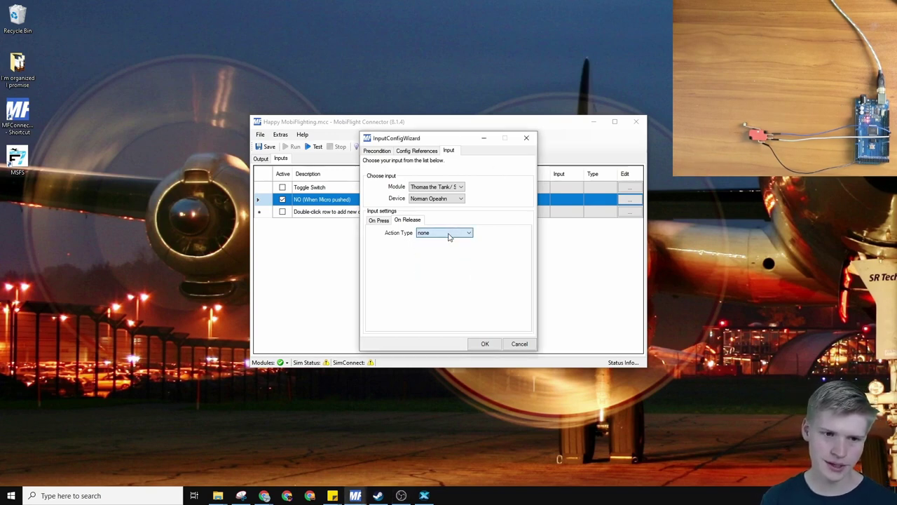
click(391, 221)
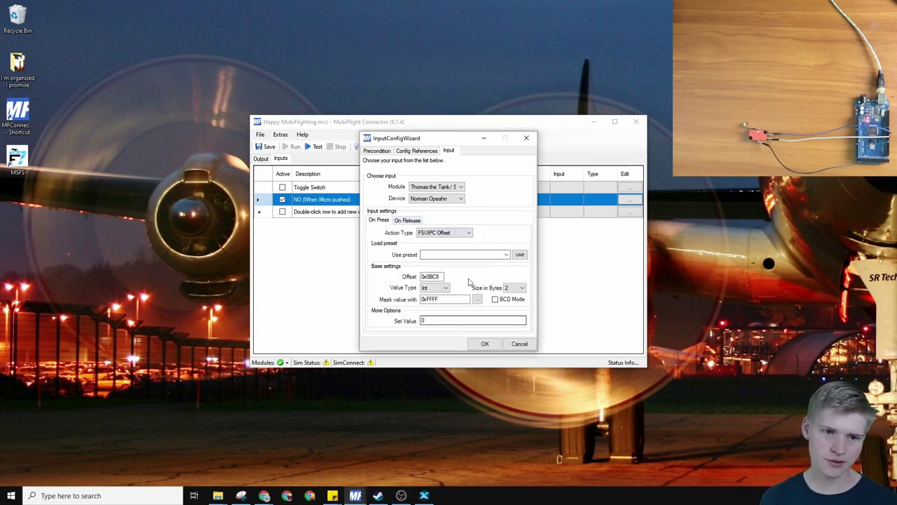
Make the release write value 1 to FSUIPC offset 0x0BC8 (2 bytes) and confirm with OK
click(412, 220)
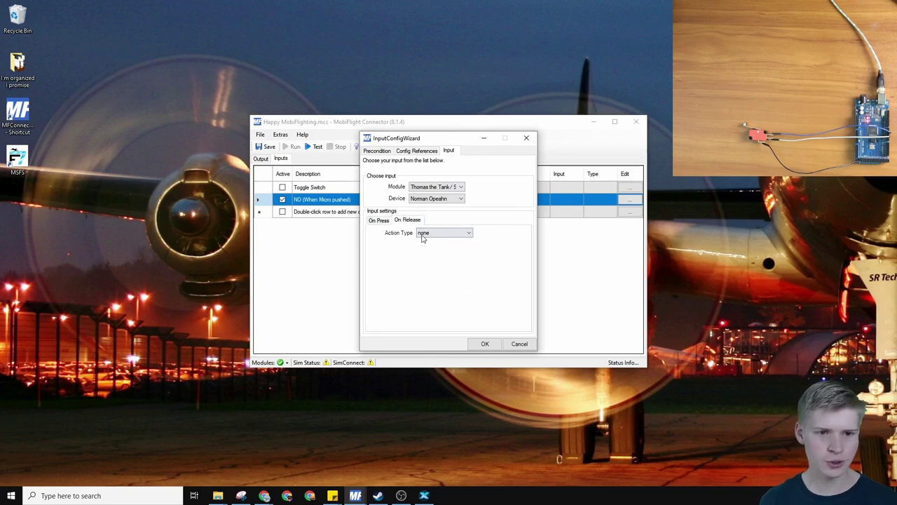
click(429, 232)
click(435, 248)
text(0x0BC)
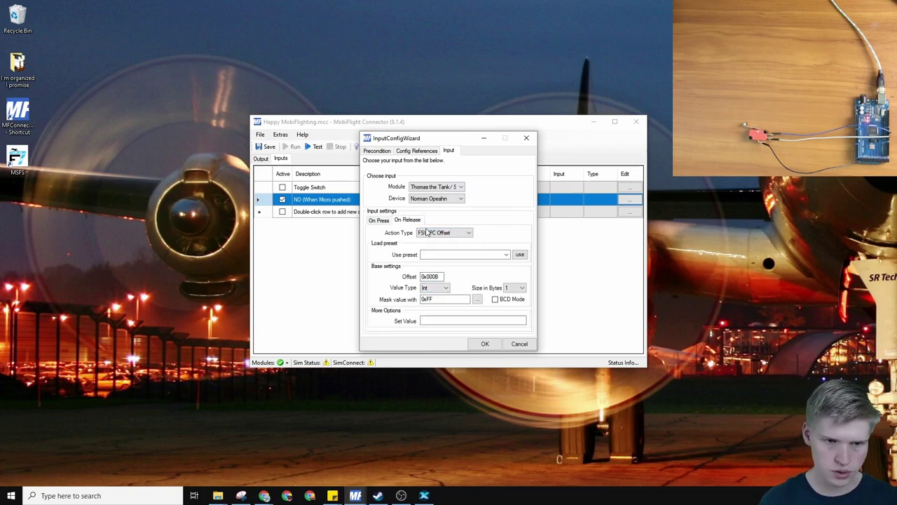
text(8)
click(515, 288)
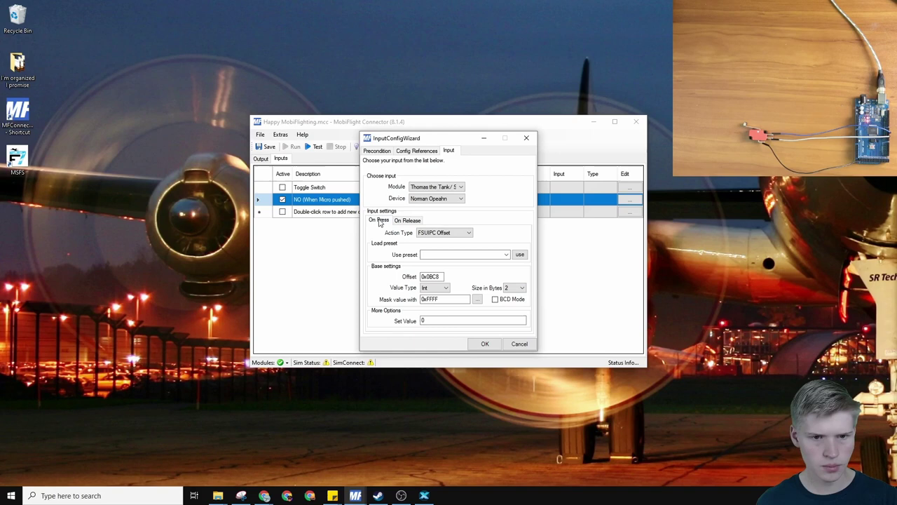
click(510, 308)
click(443, 320)
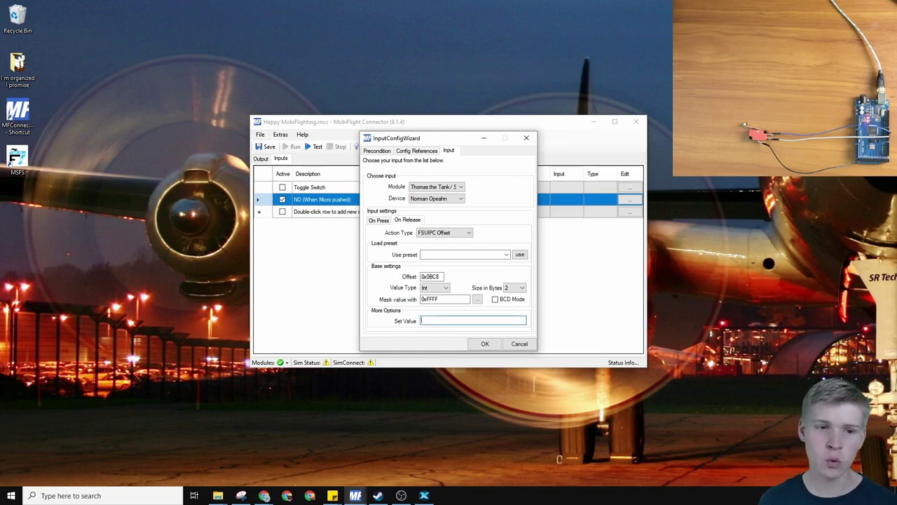
text(1)
click(484, 344)
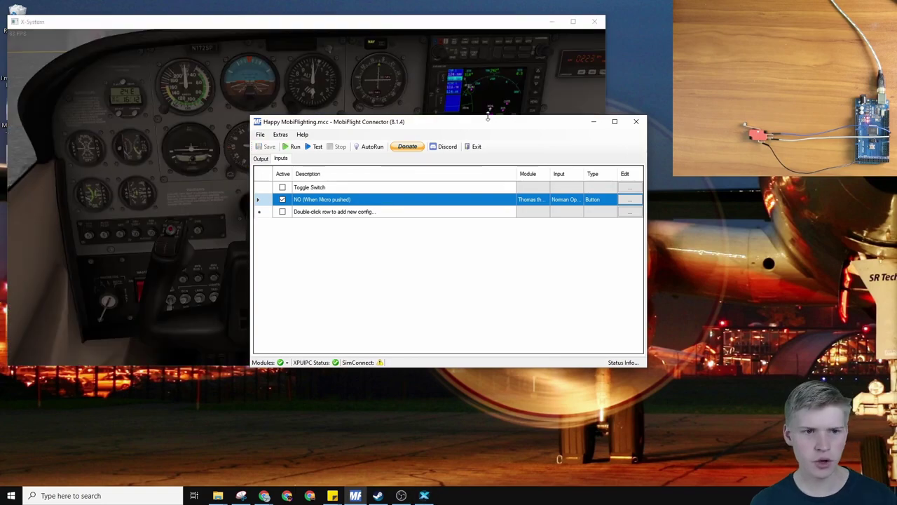
drag(473, 129, 620, 122)
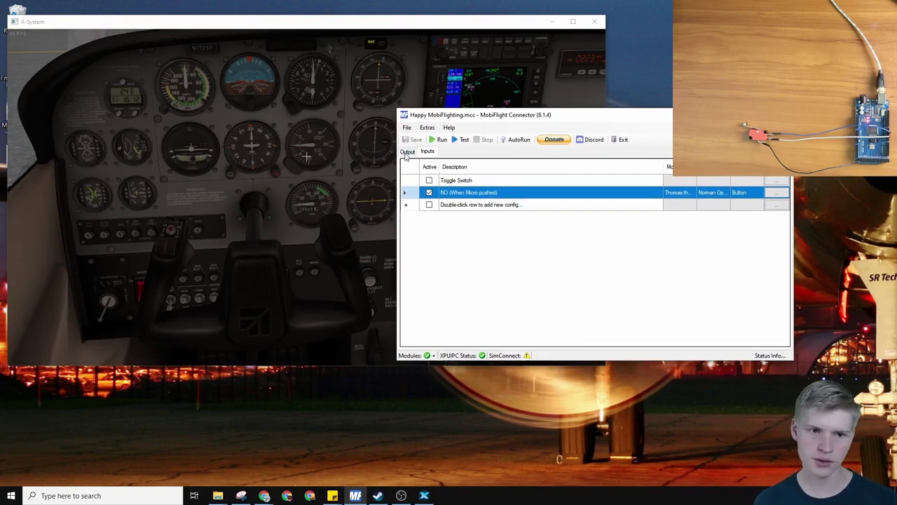
Run MobiFlight and snap the X-Plane window to the left half with the cockpit in front
click(442, 140)
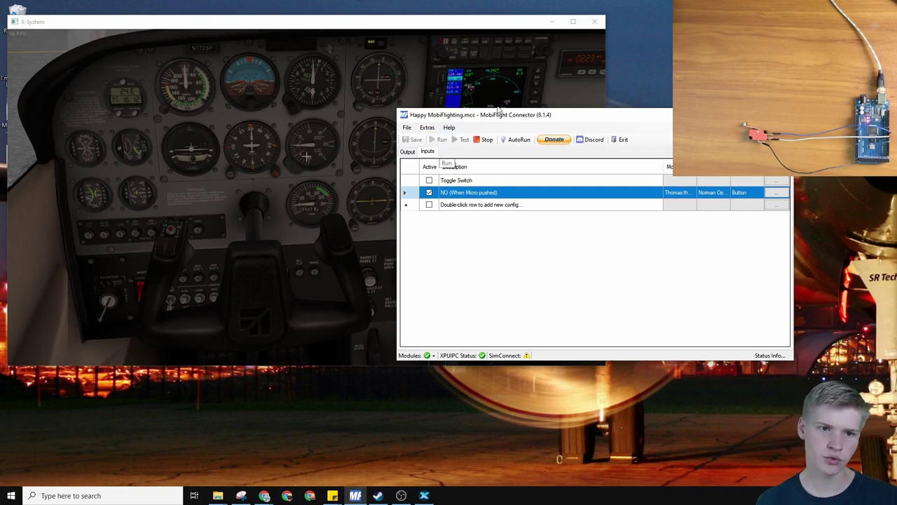
drag(527, 119, 622, 114)
click(361, 24)
drag(360, 23, 0, 242)
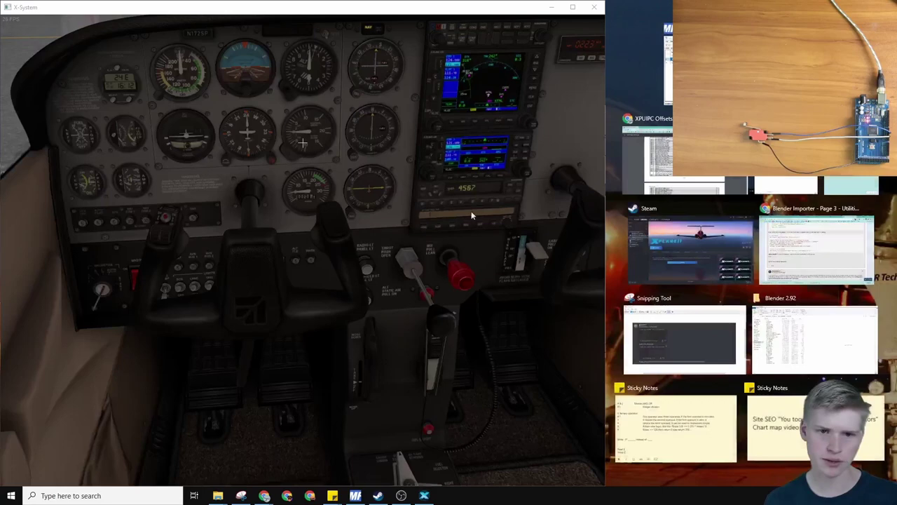
click(302, 143)
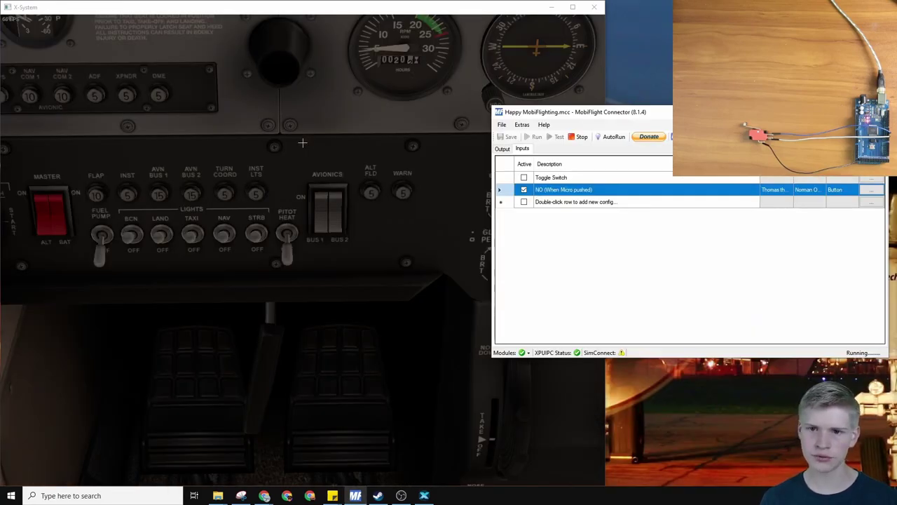
click(62, 286)
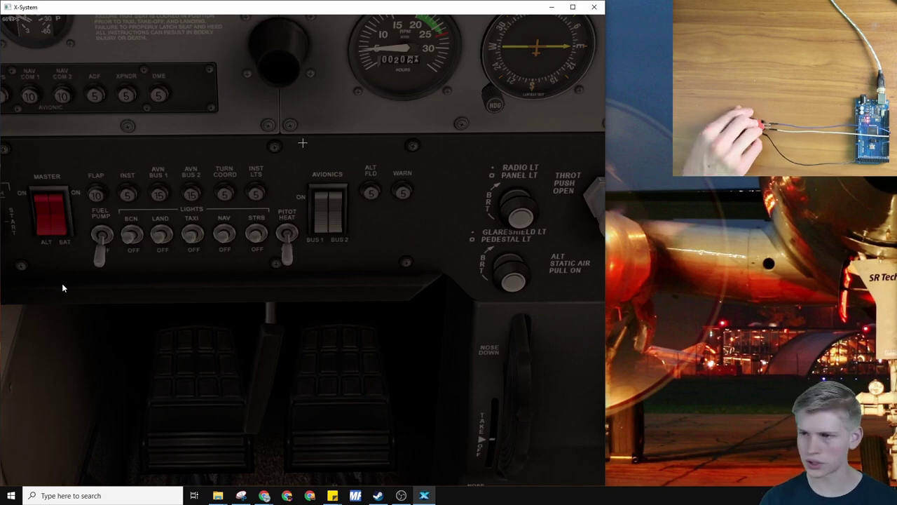
Check the NO input's On Release value of 1, then switch back to the offsets PDF
click(356, 496)
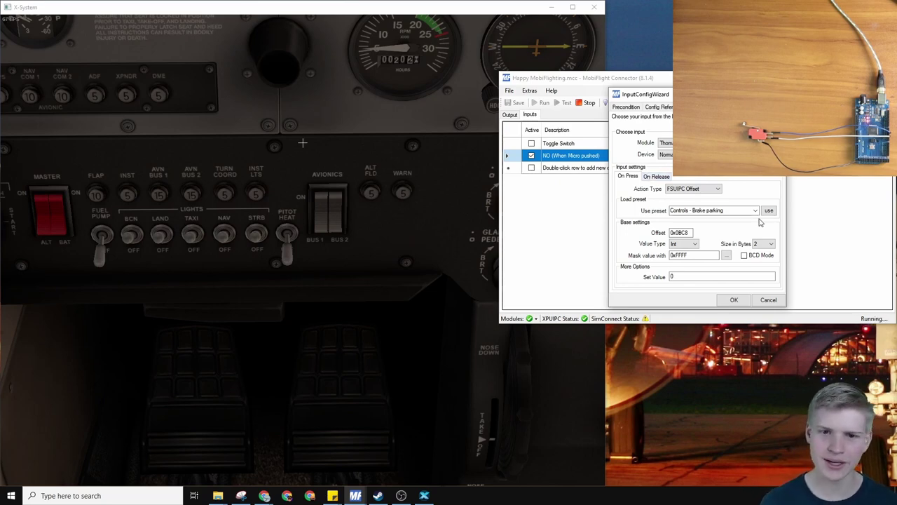
click(662, 177)
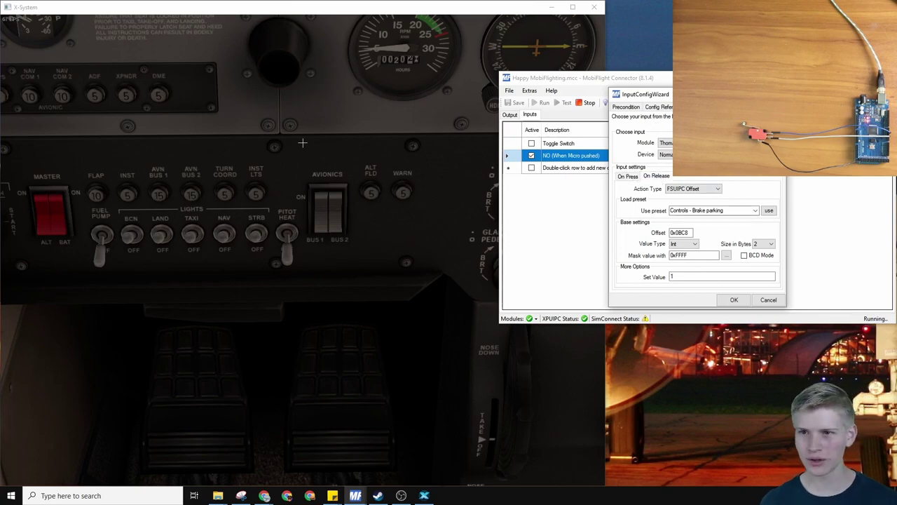
click(303, 143)
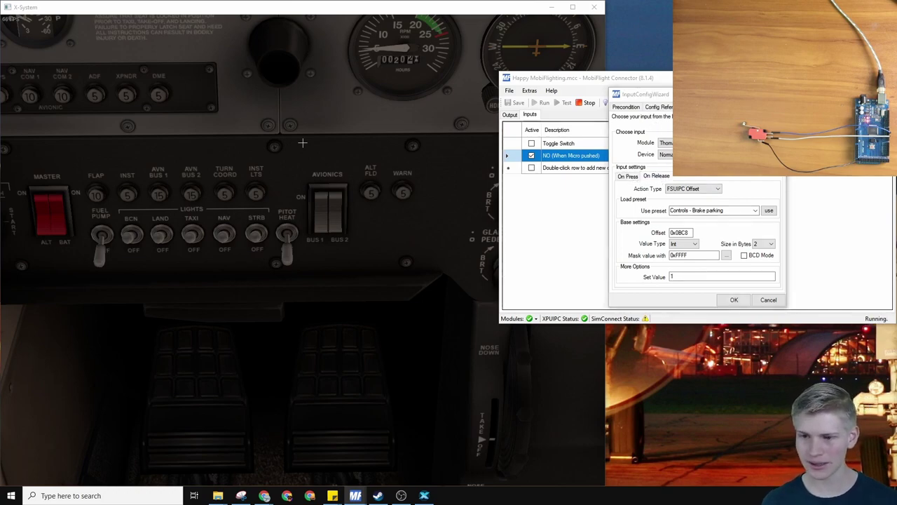
key(alt+Tab)
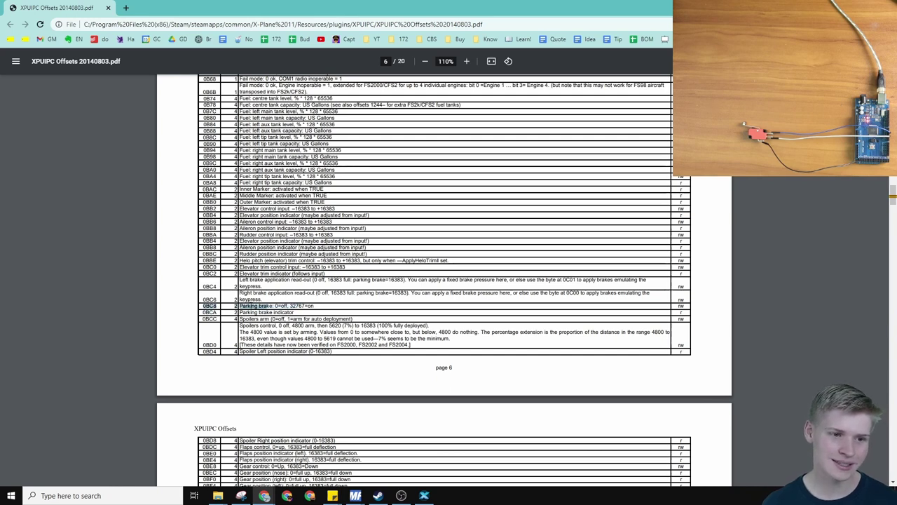
Highlight the Parking brake '32767=on' text, then return to the MobiFlight input wizard
mouse_move(275, 306)
mouse_down()
mouse_move(312, 316)
mouse_move(272, 305)
mouse_up()
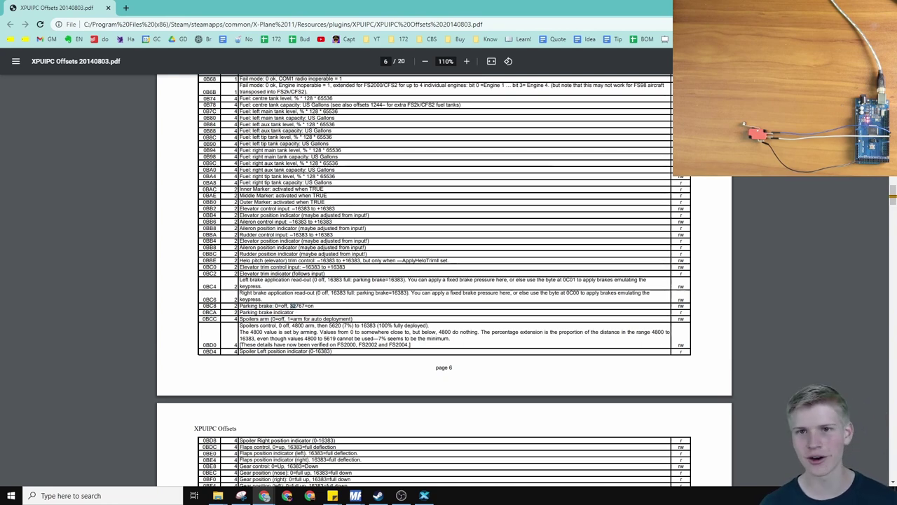
key(alt+Tab)
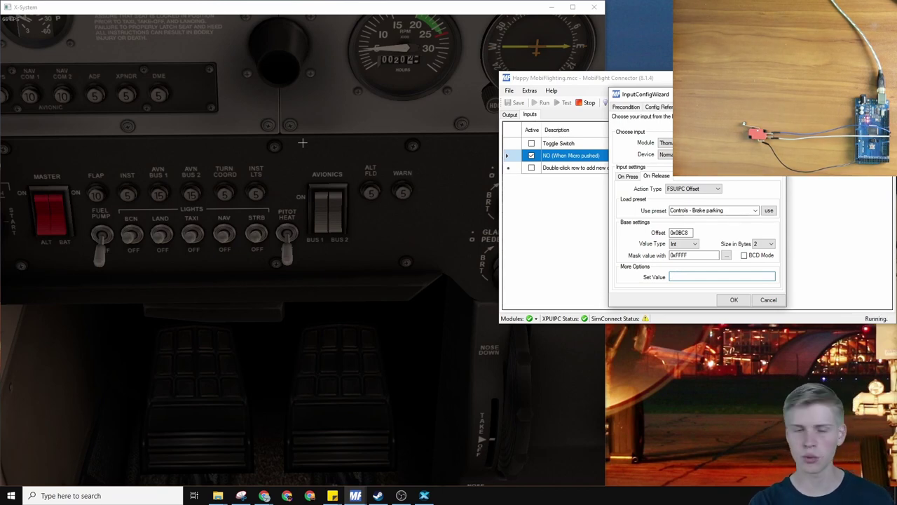
Enter 32767 as the NO input's release value for offset 0x0BC8 and click OK
text(32767)
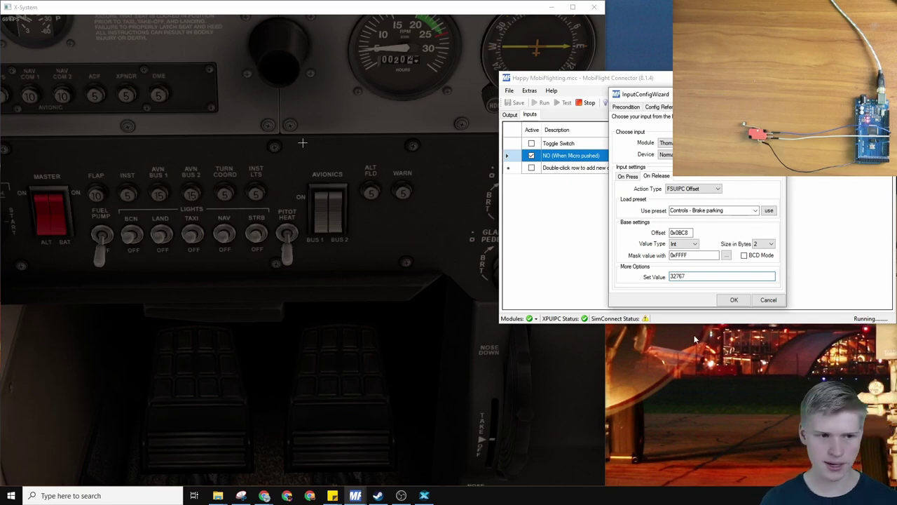
click(735, 299)
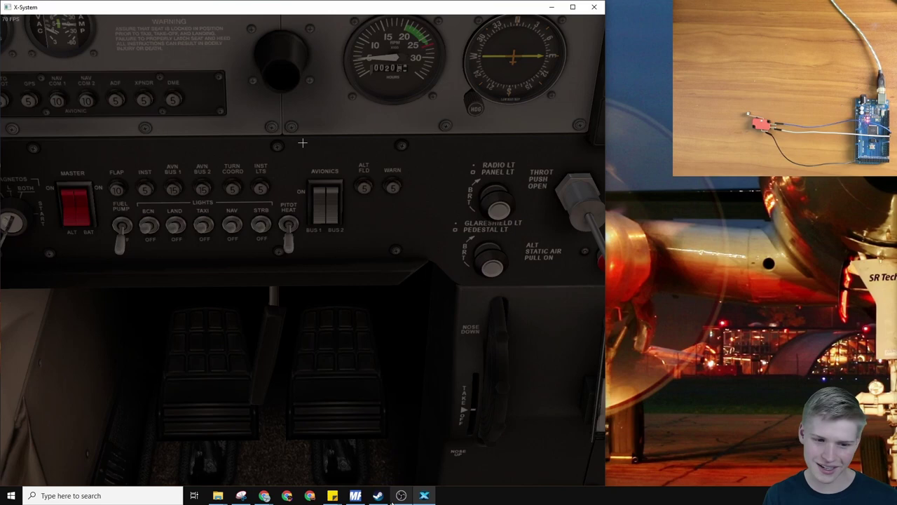
Reopen the NO input's settings and set its On Release action type to none
click(355, 496)
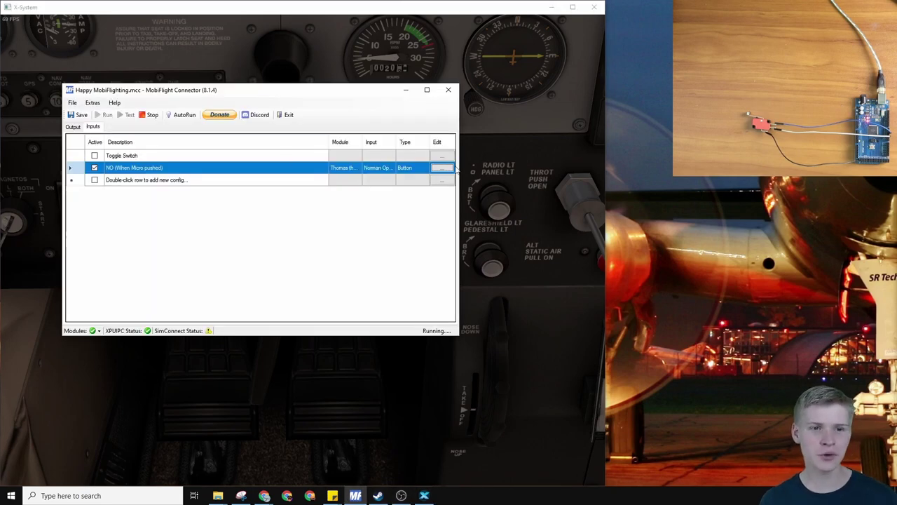
click(440, 169)
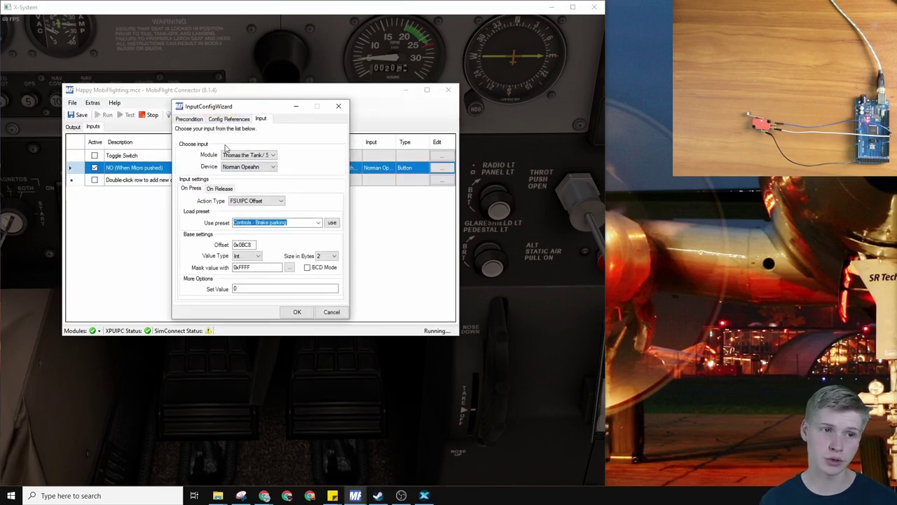
click(337, 105)
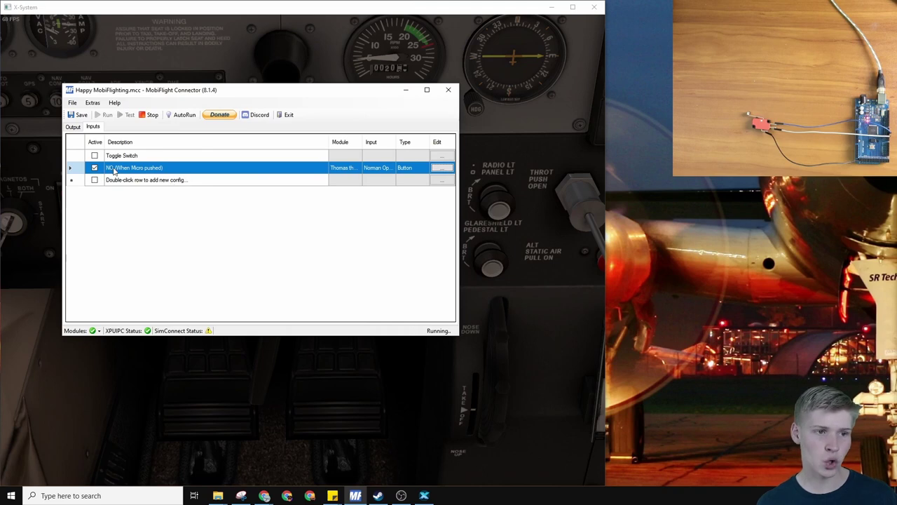
click(441, 168)
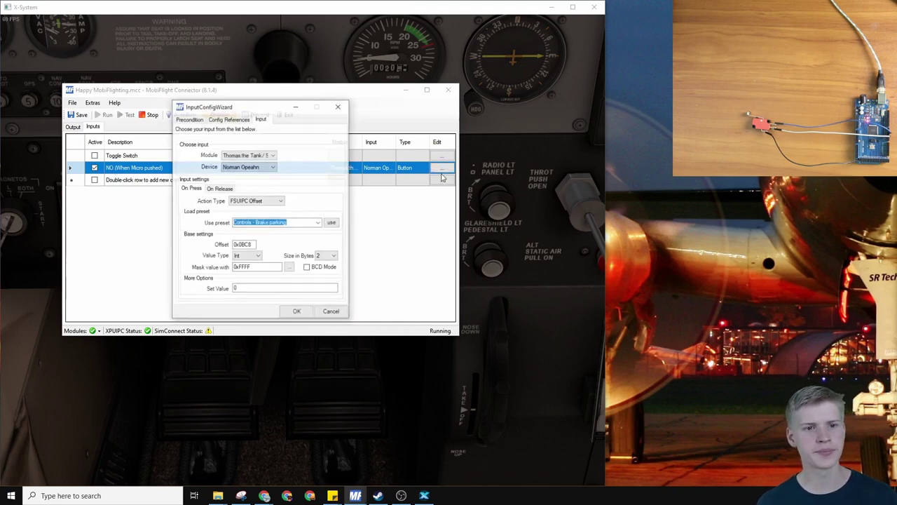
click(214, 190)
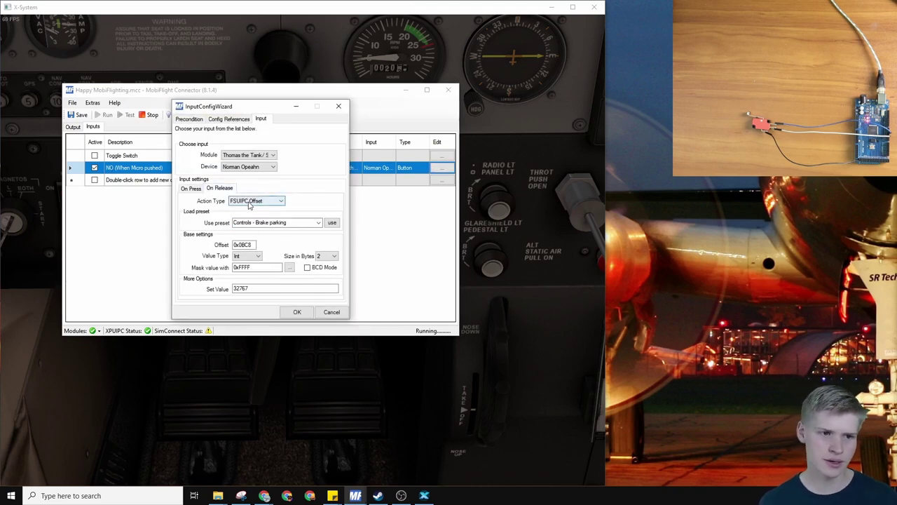
click(249, 202)
click(251, 210)
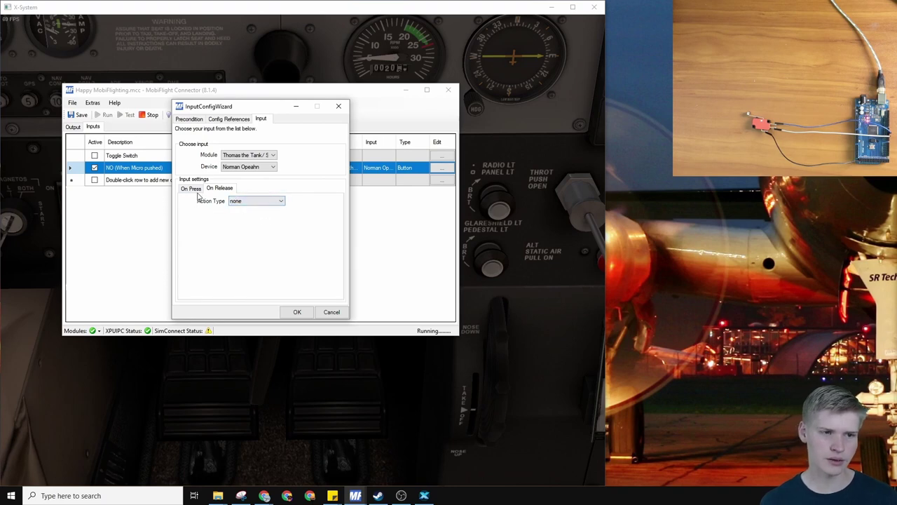
click(196, 191)
Save the NO changes, then name the new input row NC and mark it active
click(220, 188)
key(Return)
click(150, 180)
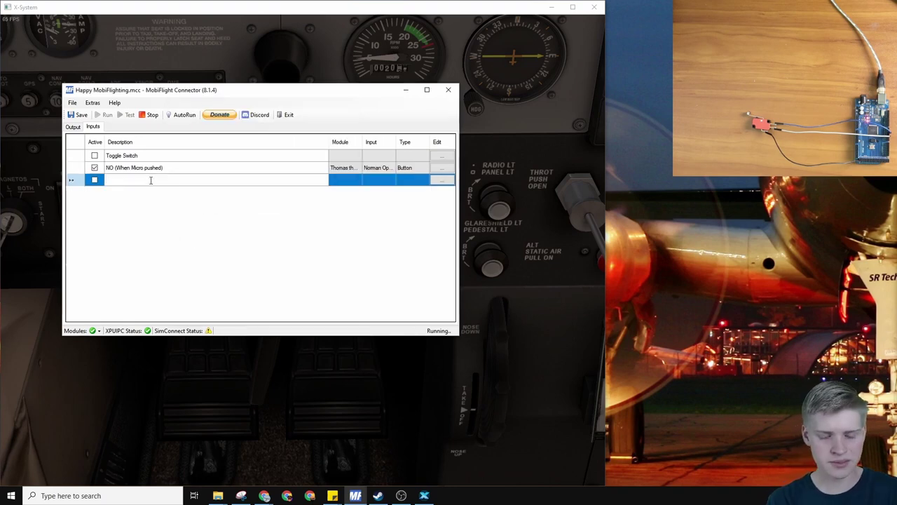
text(NC)
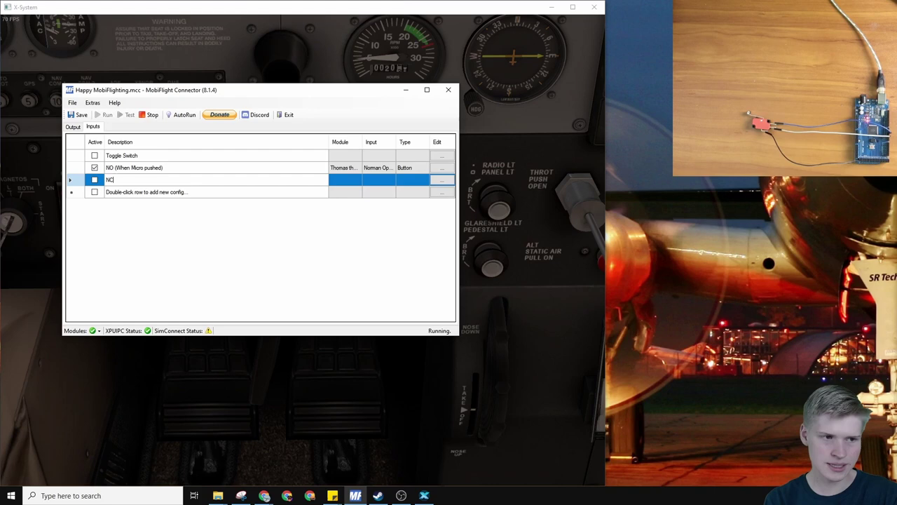
click(95, 181)
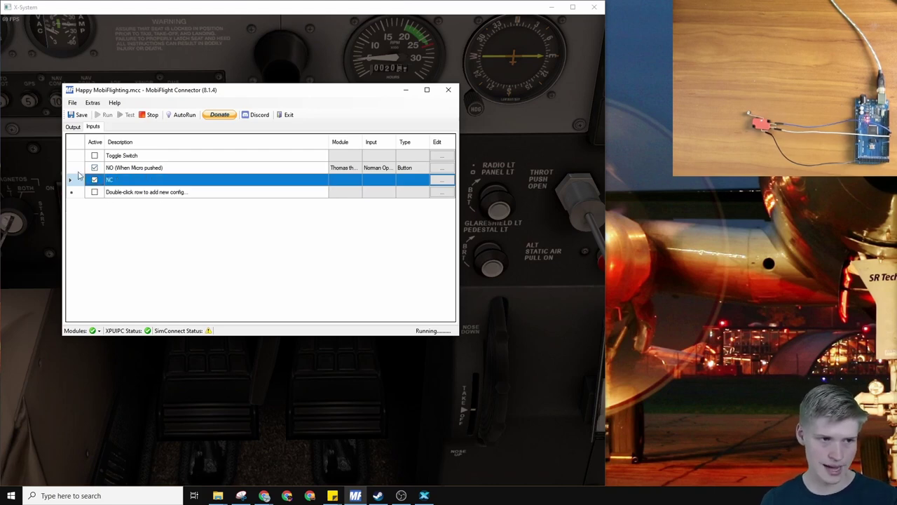
Point the NC input at the board's normally closed switch with an FSUIPC Offset press action
click(442, 180)
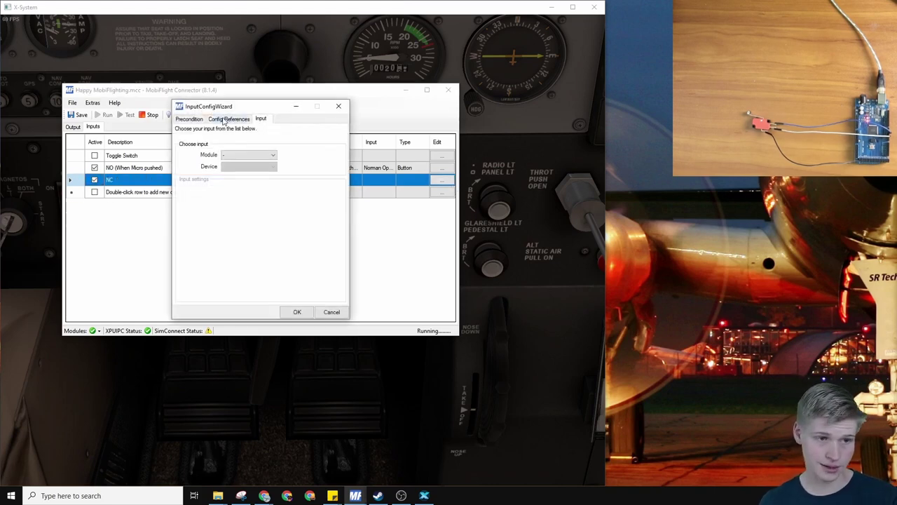
click(247, 155)
click(242, 166)
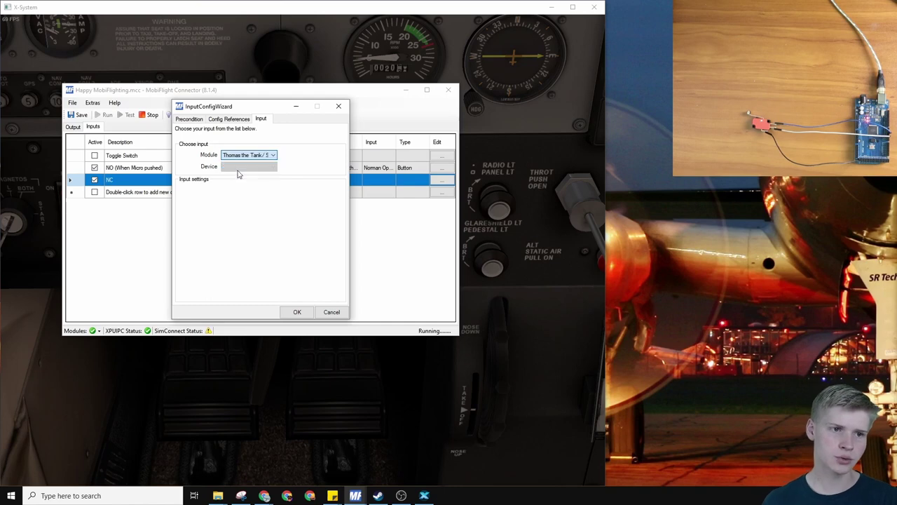
click(240, 167)
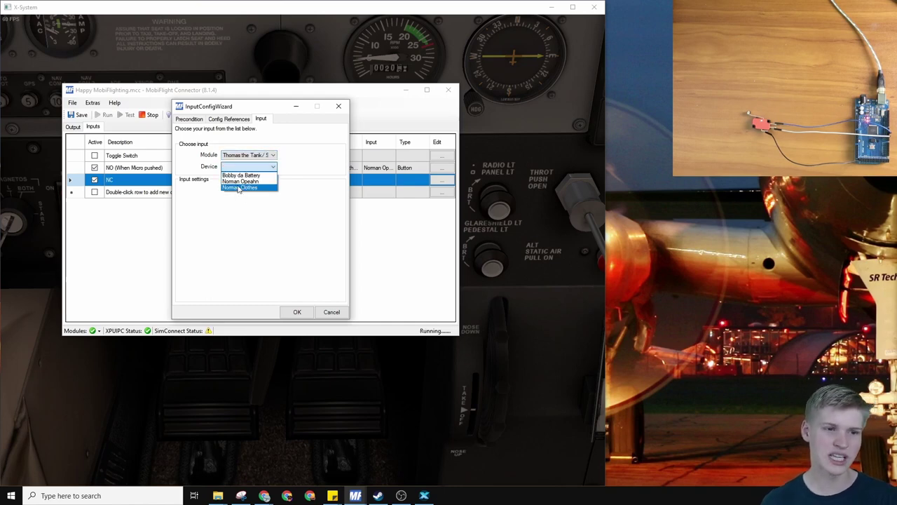
click(239, 188)
click(243, 204)
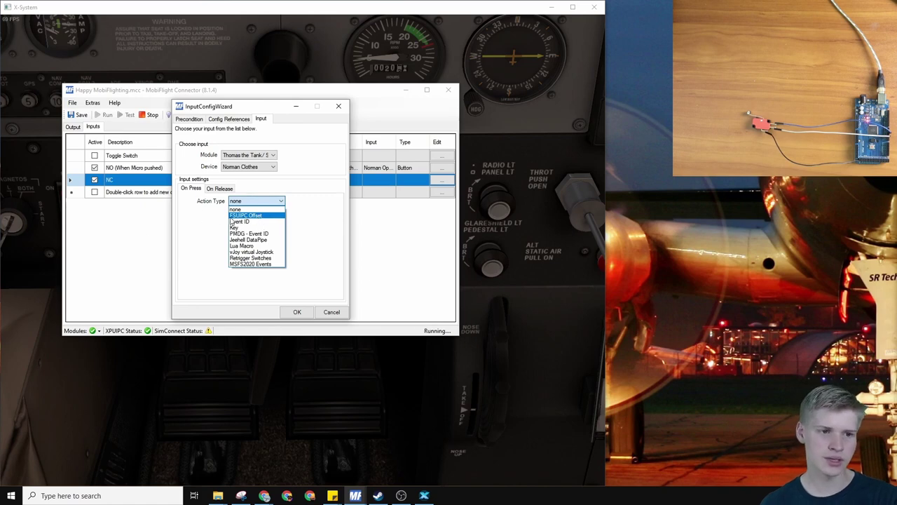
click(242, 215)
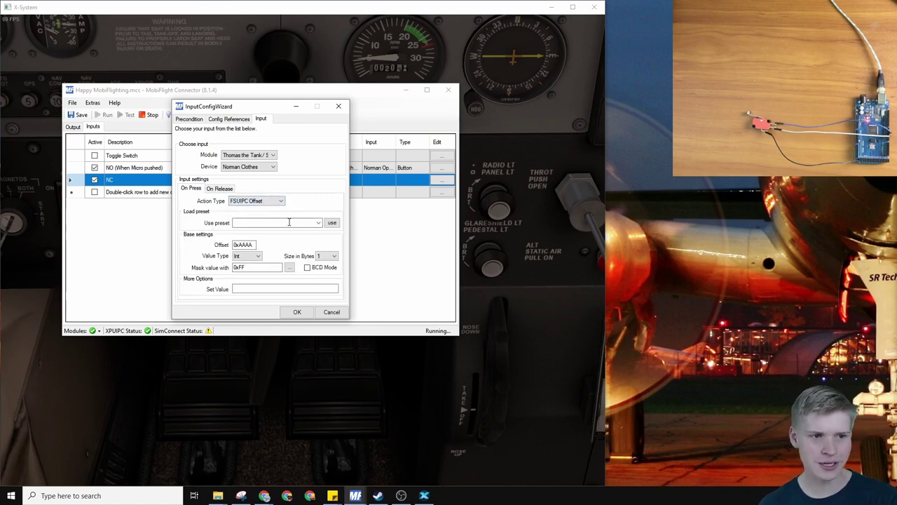
Load the Controls - Brake parking preset (0x0BC8), set value 32767, and save
click(318, 223)
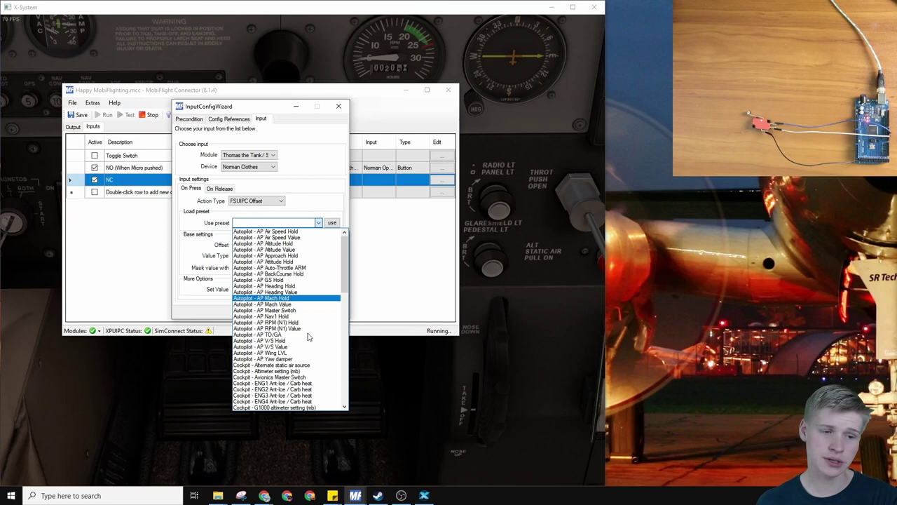
scroll(308, 330, down, 4)
scroll(307, 328, down, 3)
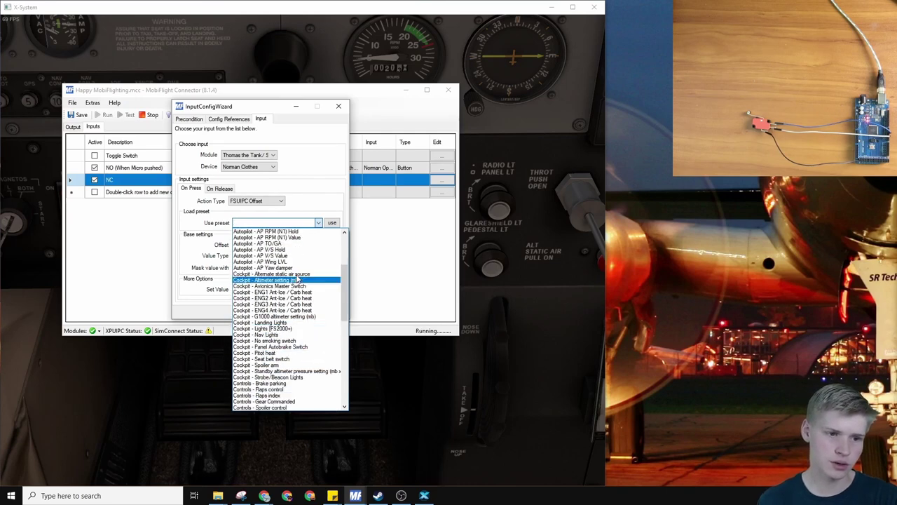
click(294, 384)
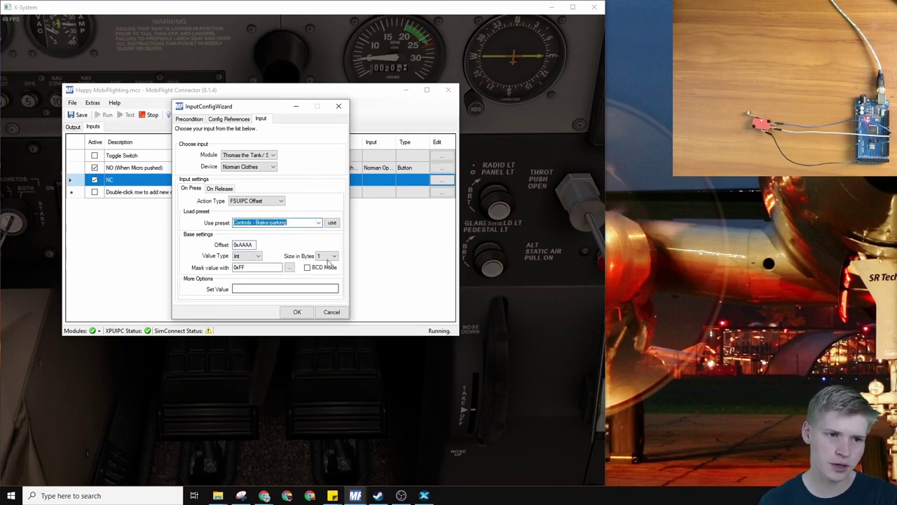
click(334, 225)
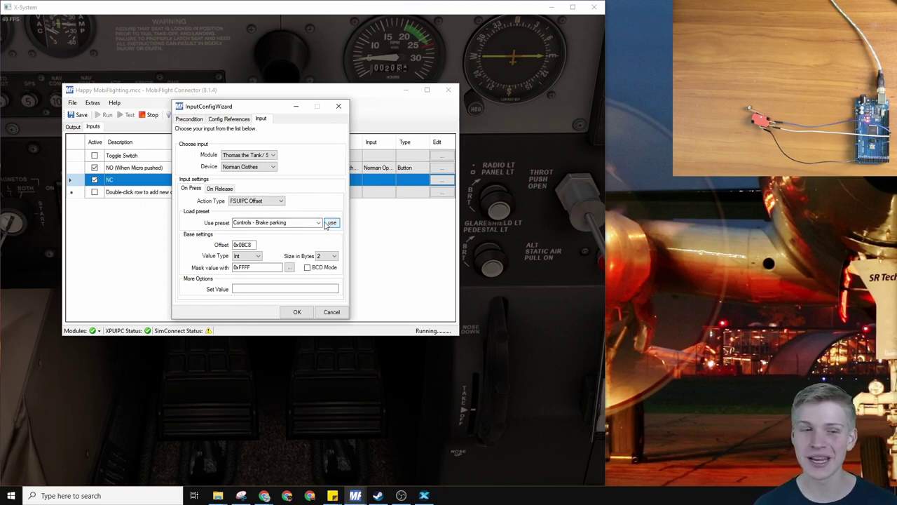
click(328, 224)
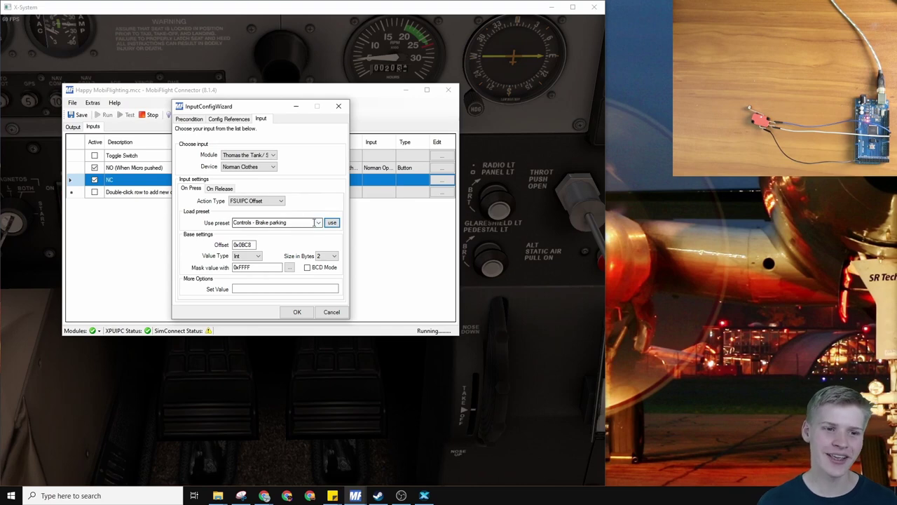
click(270, 286)
text(3)
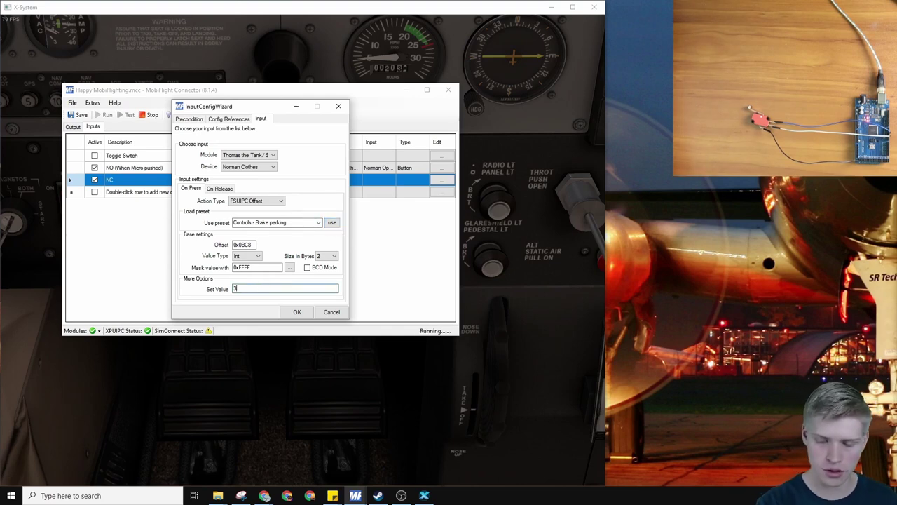
text(2767)
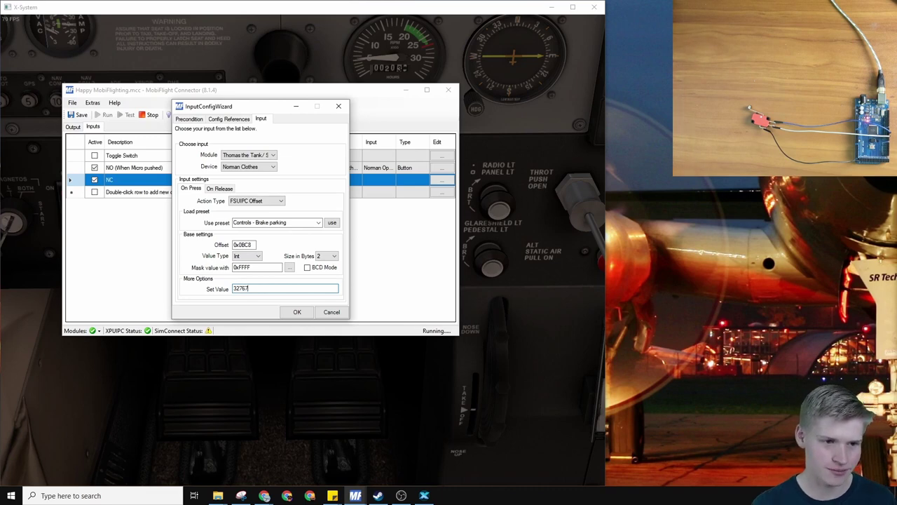
click(299, 311)
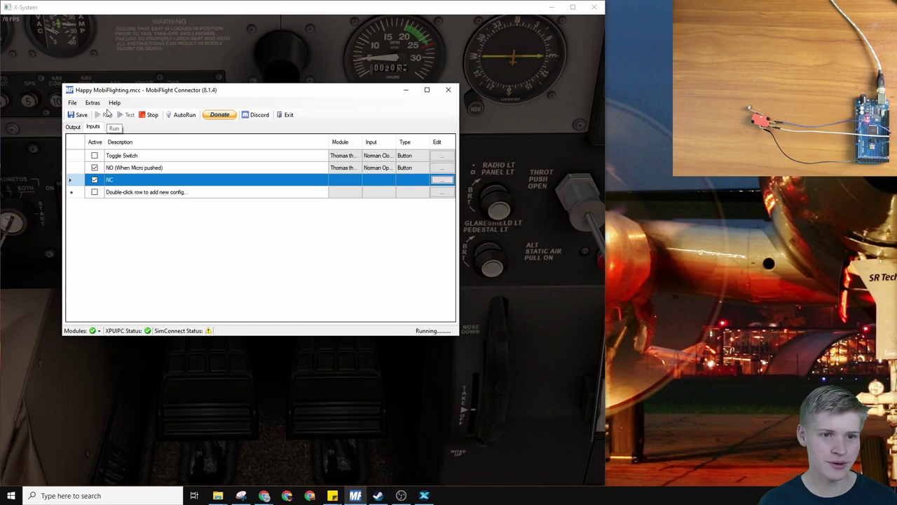
Recheck the NC input settings, move MobiFlight to the lower right, and bring X-Plane's cockpit forward
click(442, 180)
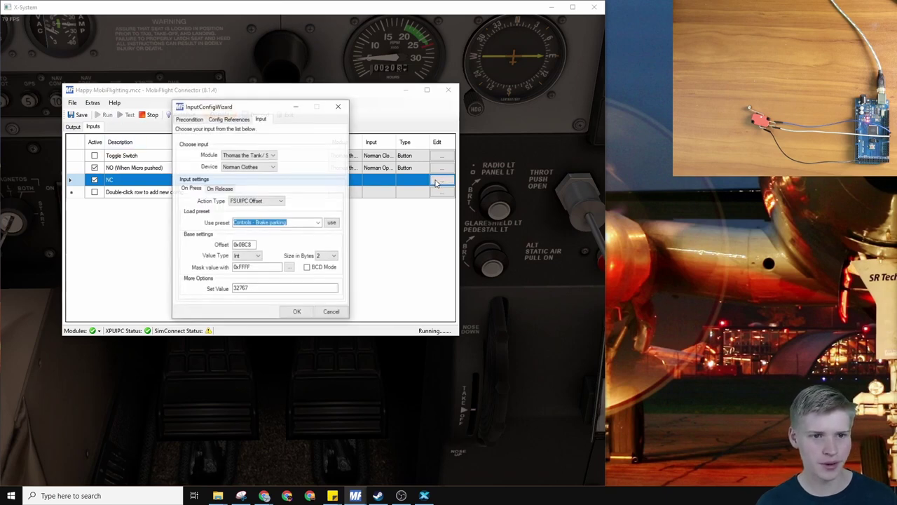
click(298, 312)
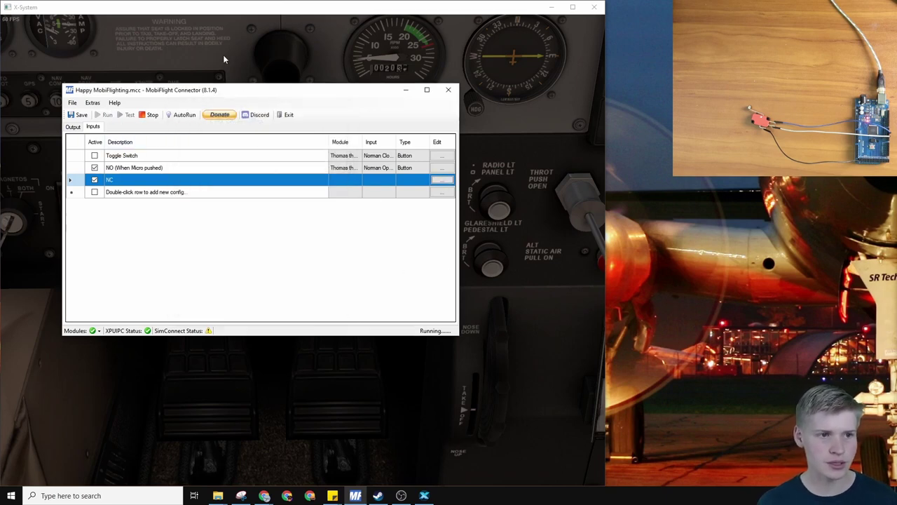
drag(315, 94, 750, 300)
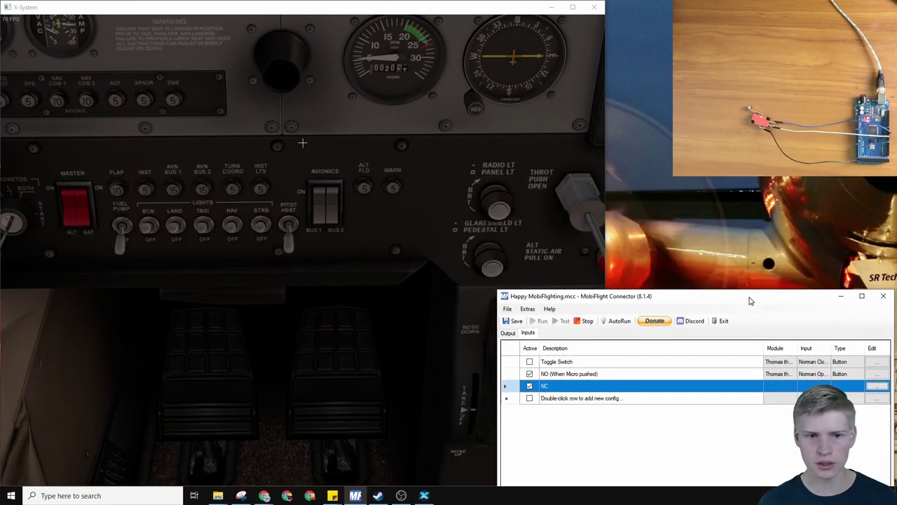
click(419, 320)
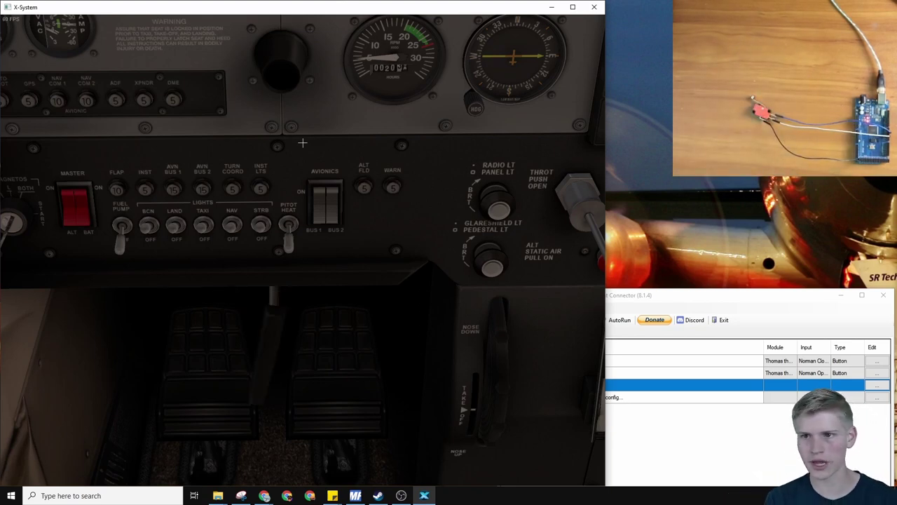
key(alt+Tab)
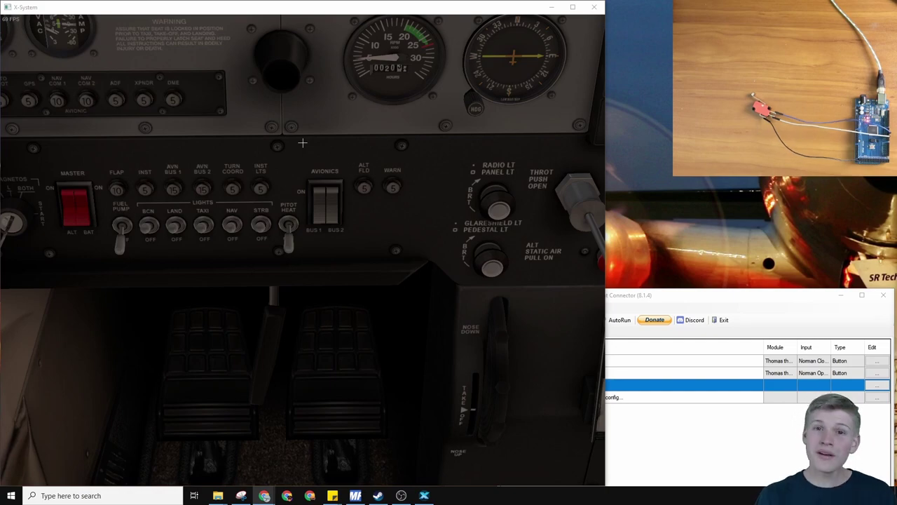
drag(869, 211, 436, 2)
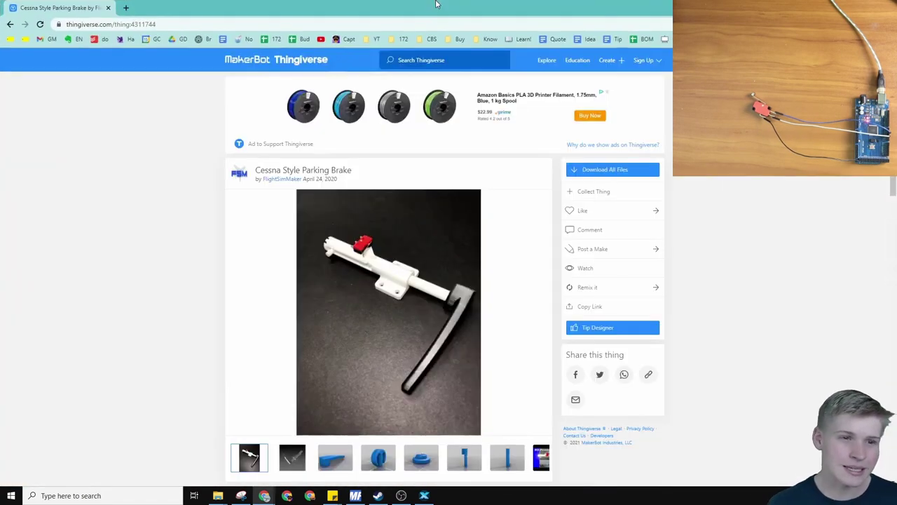
scroll(397, 206, down, 1)
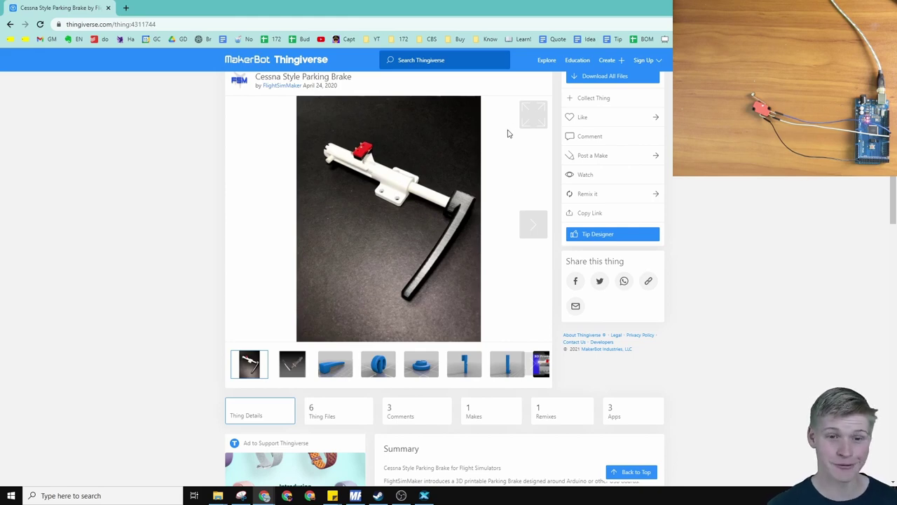
click(531, 116)
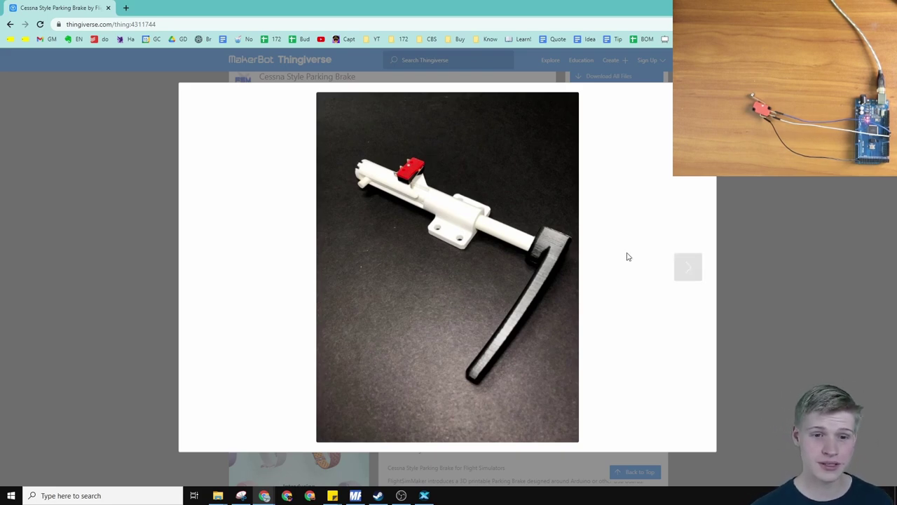
click(685, 267)
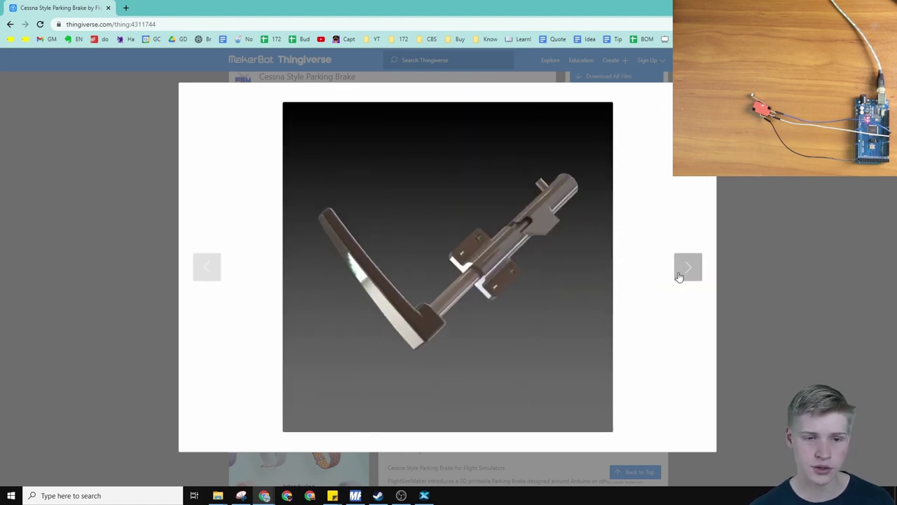
click(677, 276)
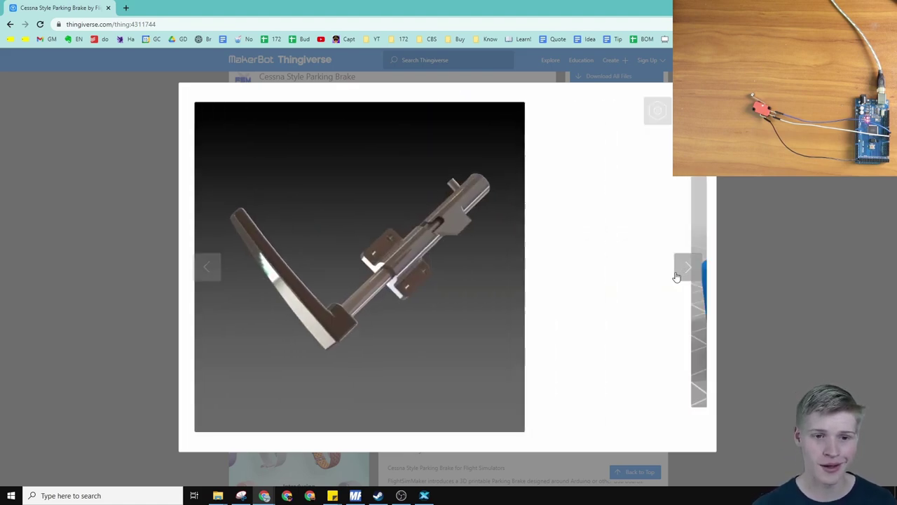